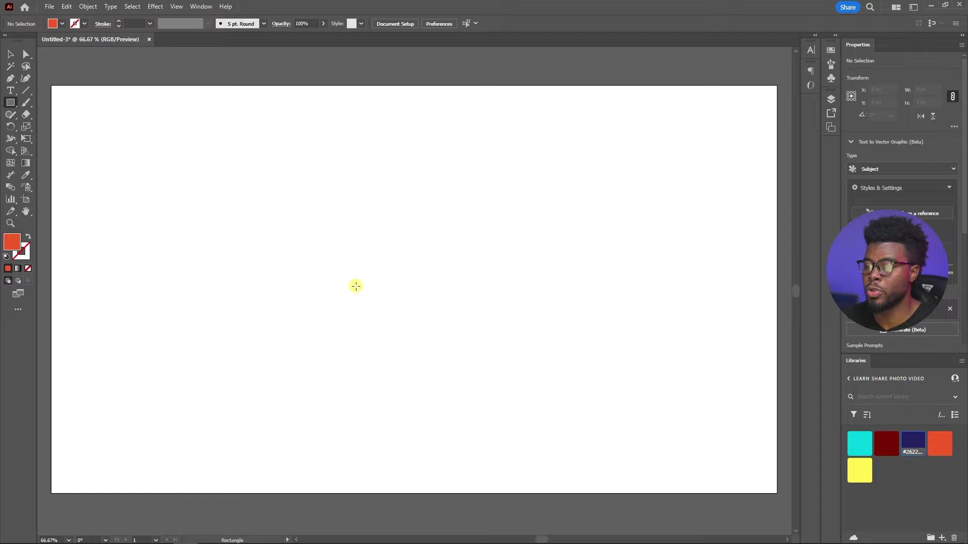
- Switch to the Pen tool (P) to draw paths on the empty artboard
key(p)
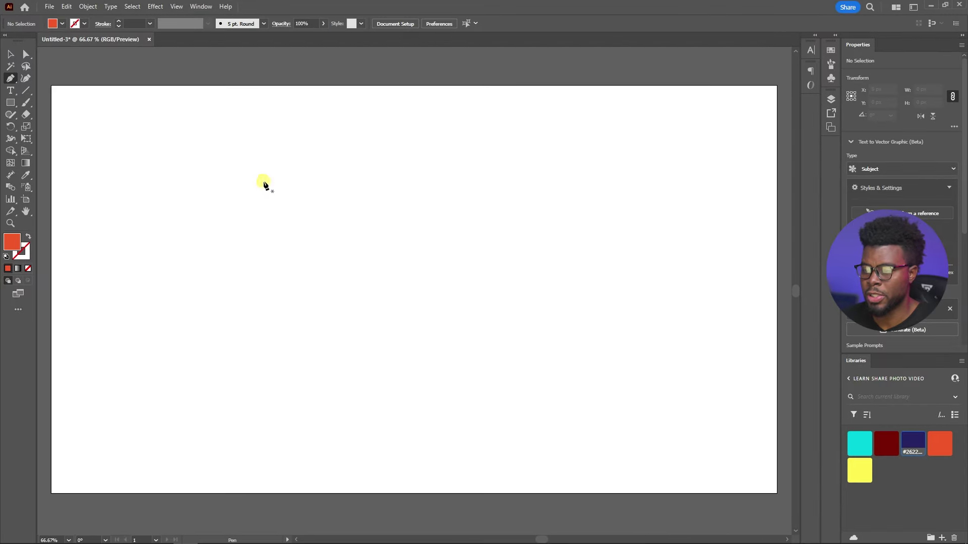
- Draw the orange left half-shield with a flat top, straight left side and curved lower-left corner
click(290, 177)
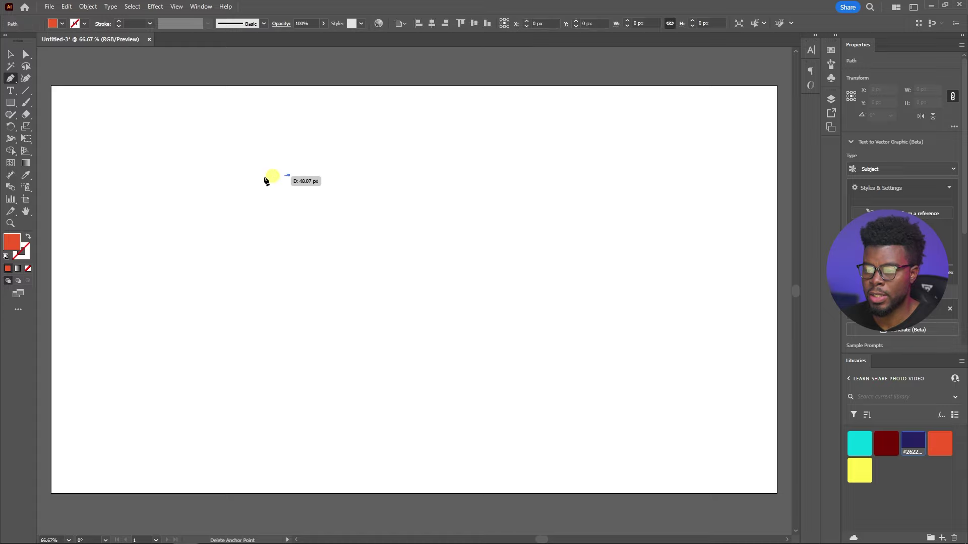
scroll(220, 175, up, 2)
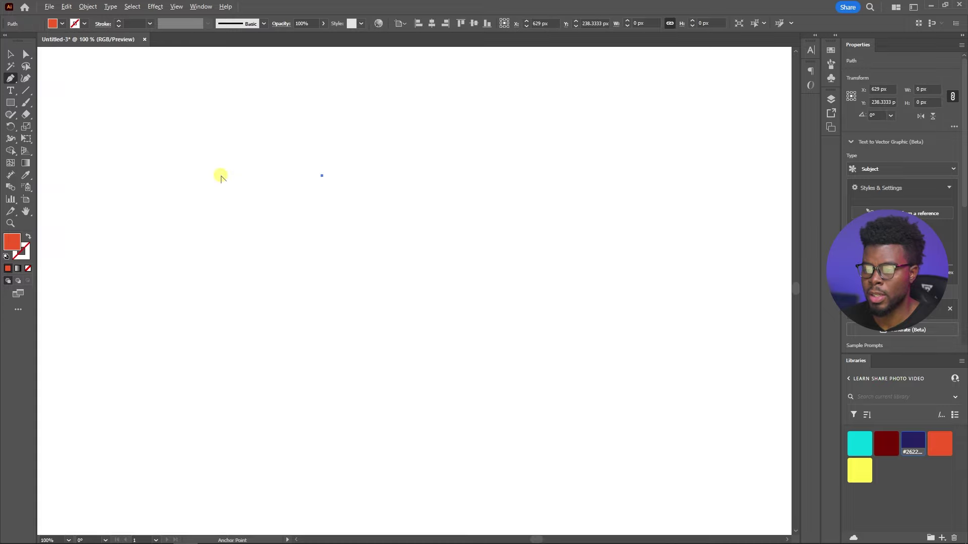
click(192, 176)
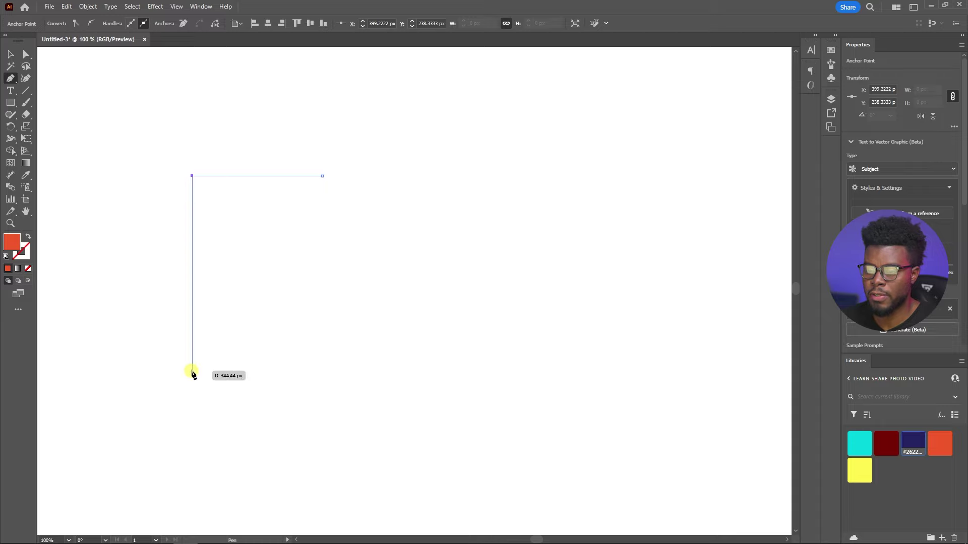
click(192, 349)
scroll(194, 352, down, 1)
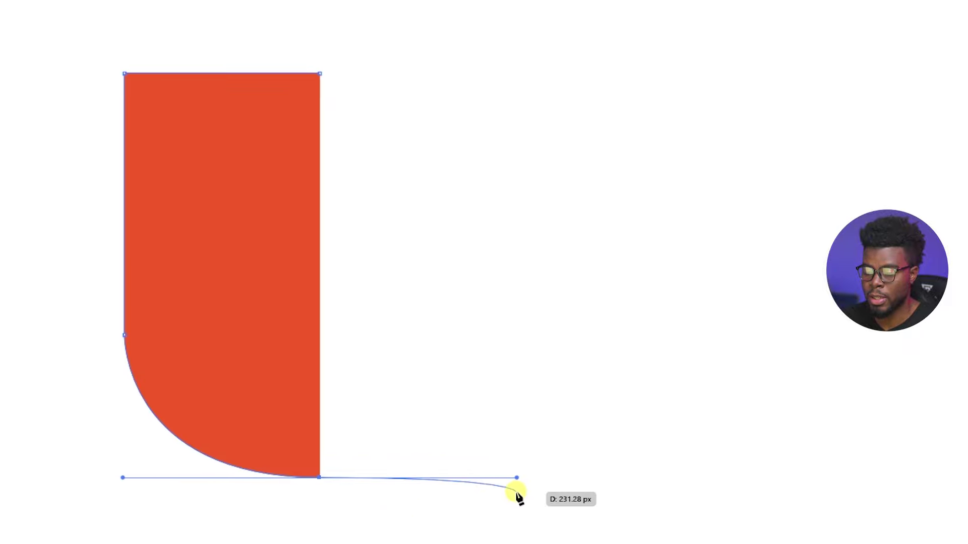
key(Return)
click(516, 286)
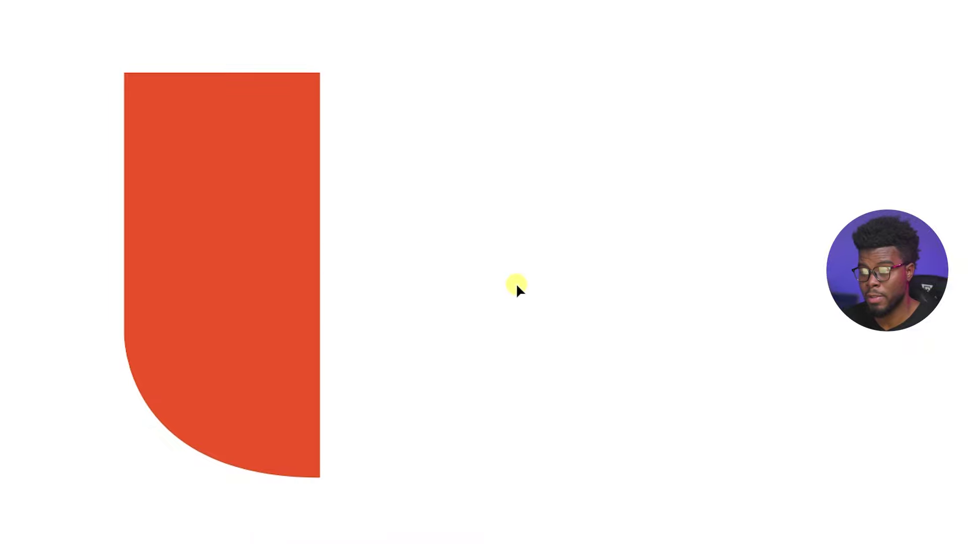
- Paste a copy of the half shape in front and reflect it across the vertical axis
click(255, 220)
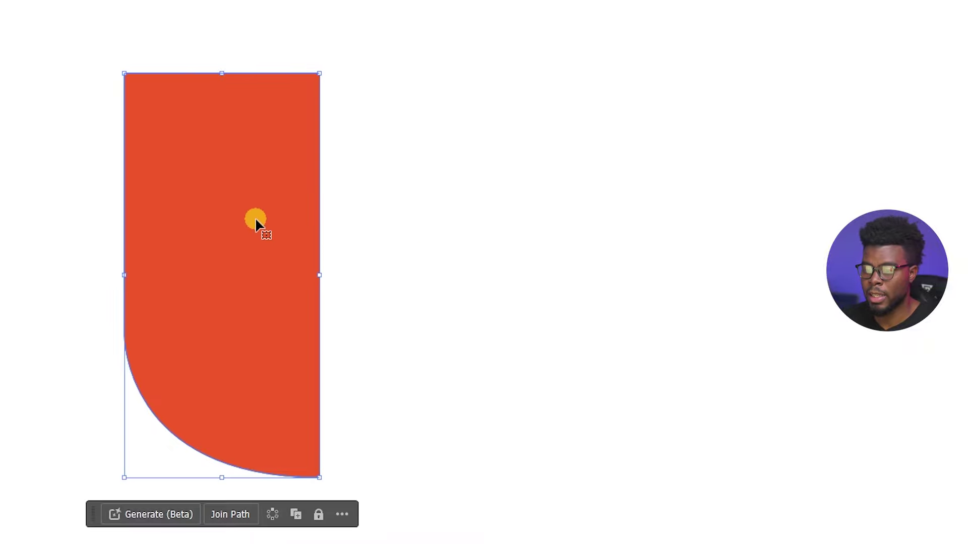
key(a)
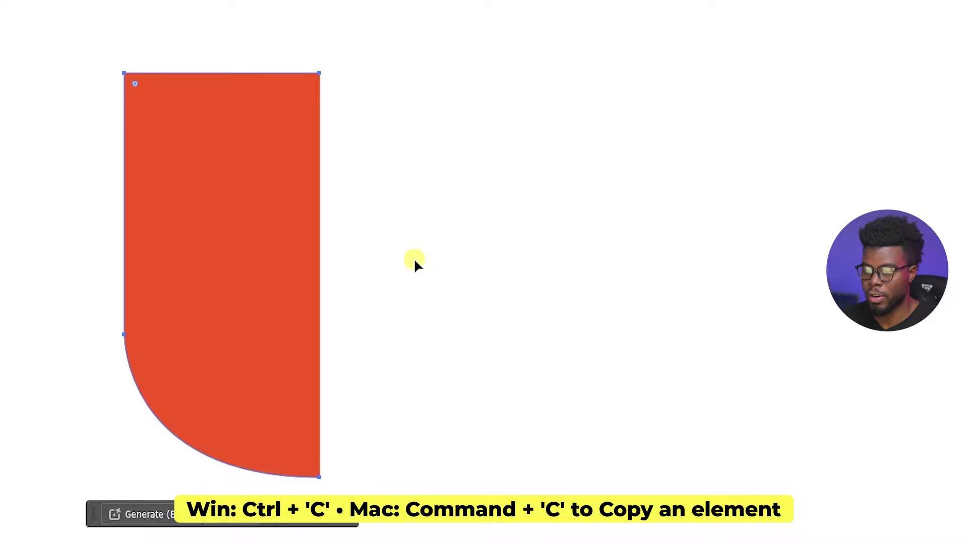
key(v)
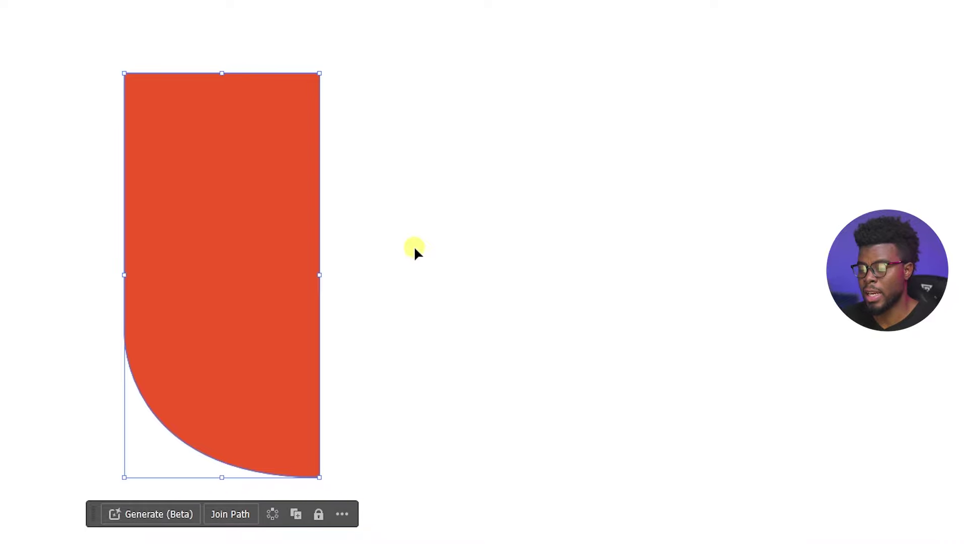
key(a)
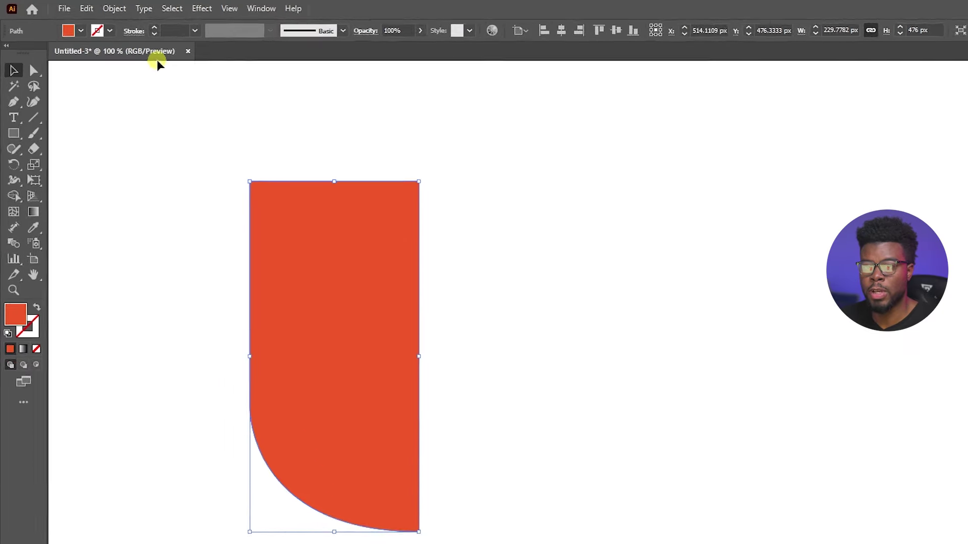
click(88, 7)
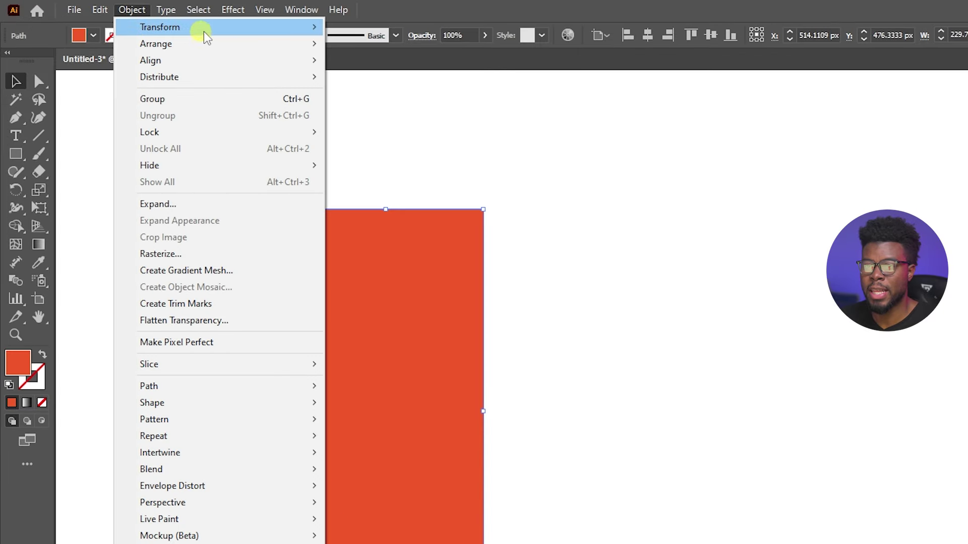
mouse_move(231, 34)
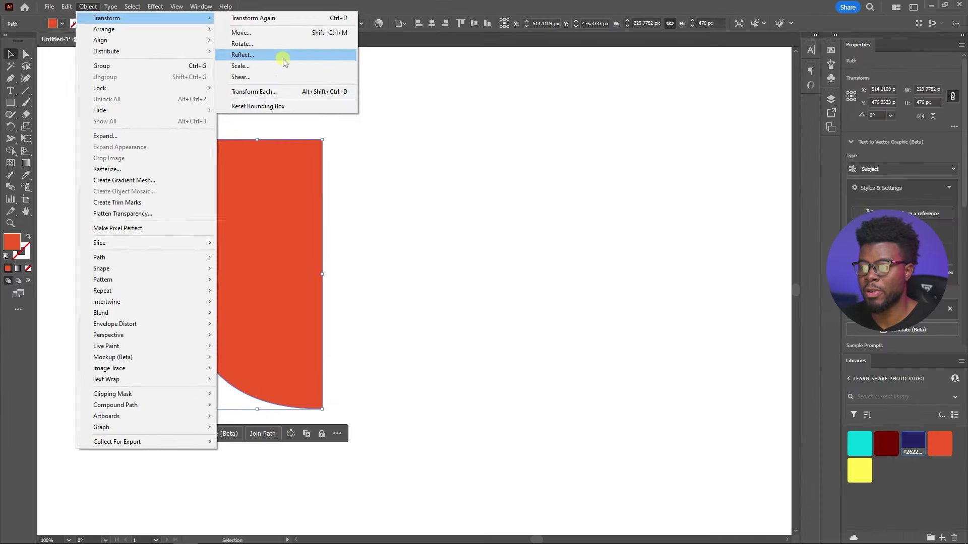
click(284, 55)
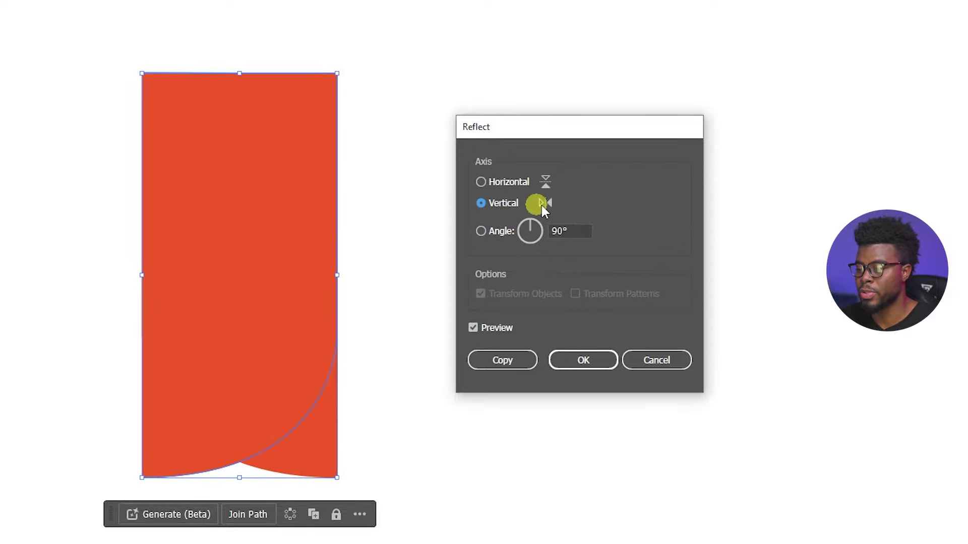
click(578, 364)
- Slide the mirrored copy right until it sits flush against the original half
drag(281, 321, 502, 313)
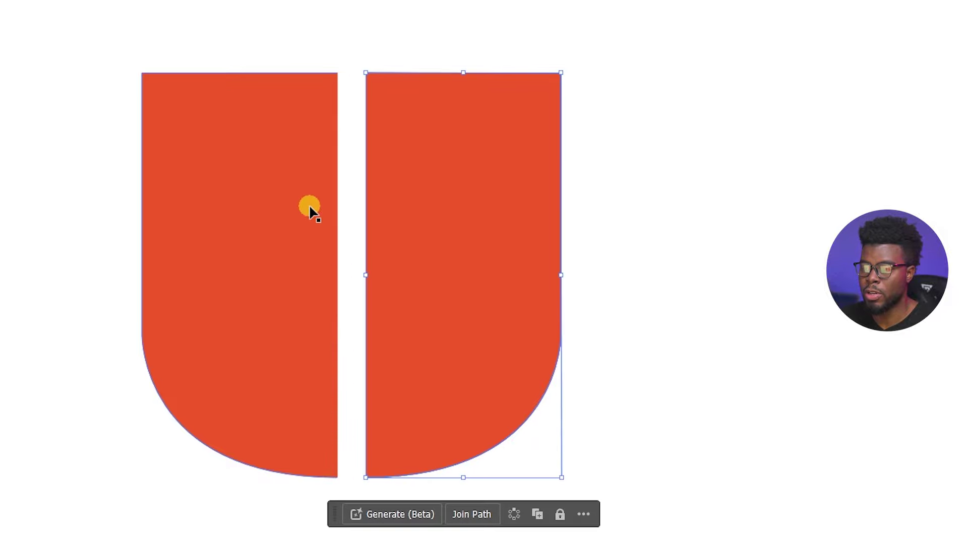
scroll(309, 210, up, 1)
drag(504, 151, 478, 159)
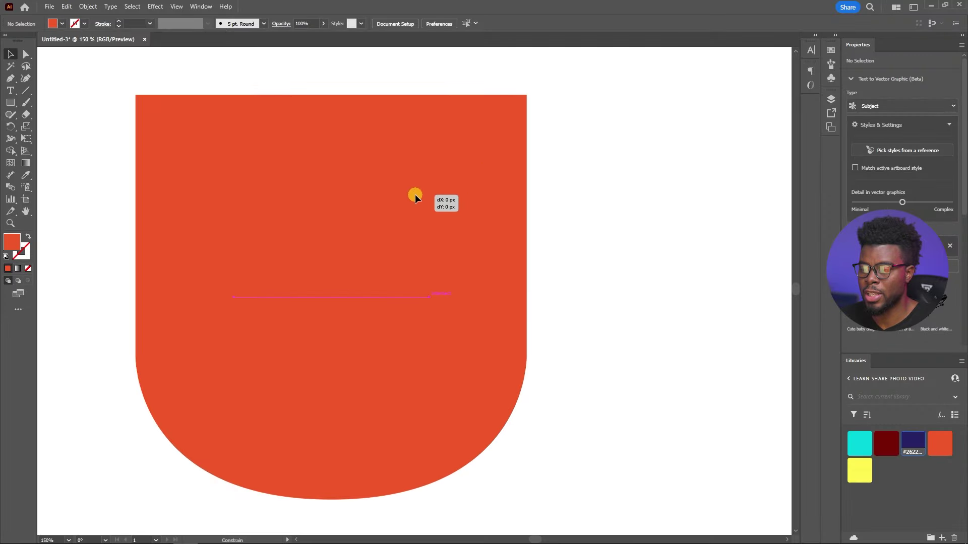
- Marquee-select both shield halves and Join them into one path
drag(416, 195, 415, 195)
click(313, 85)
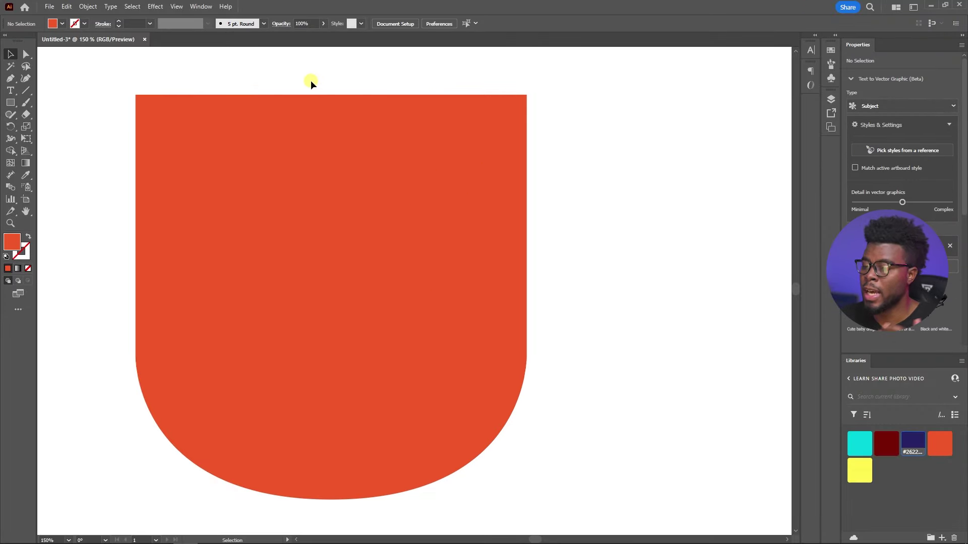
drag(304, 78, 419, 168)
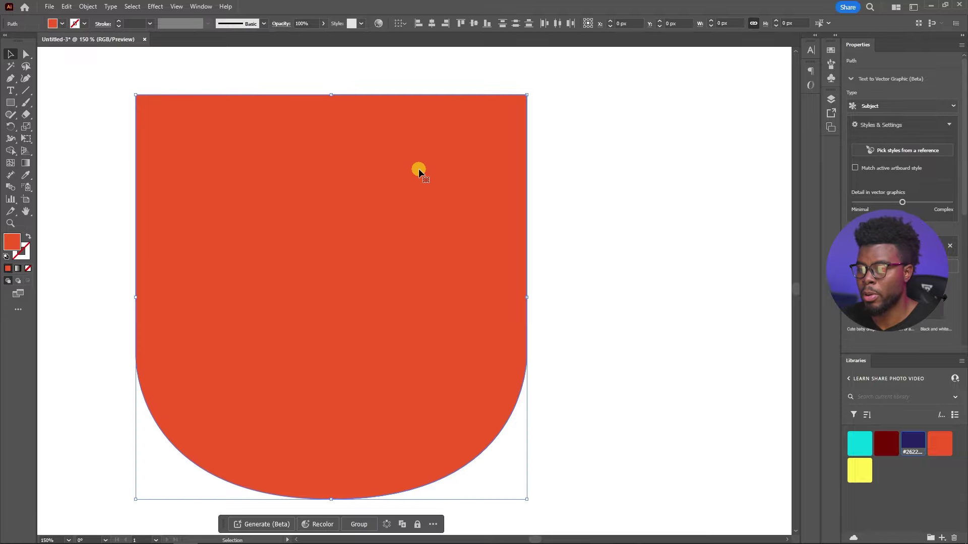
right_click(405, 134)
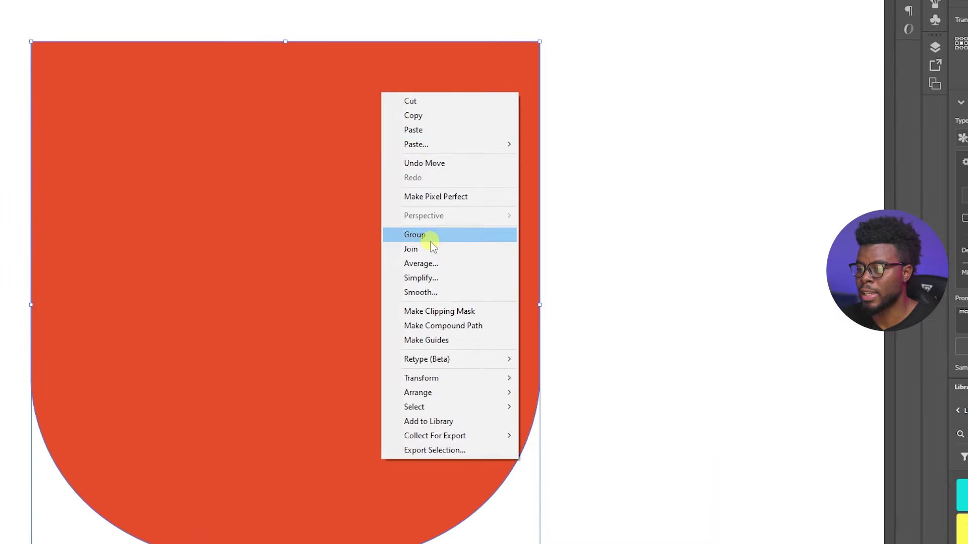
click(442, 247)
- Retry Join, dismiss the cannot-be-joined warning, and reselect the shield
right_click(410, 135)
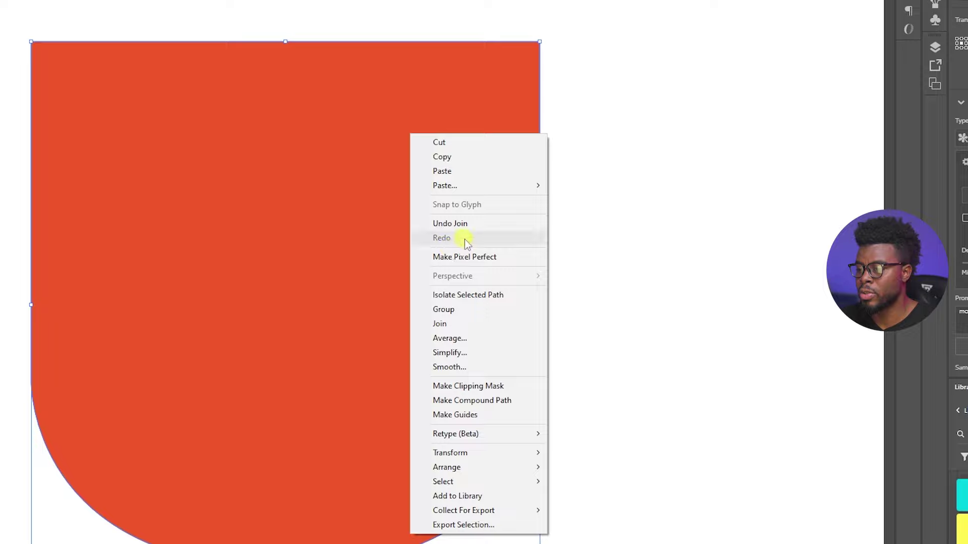
click(443, 322)
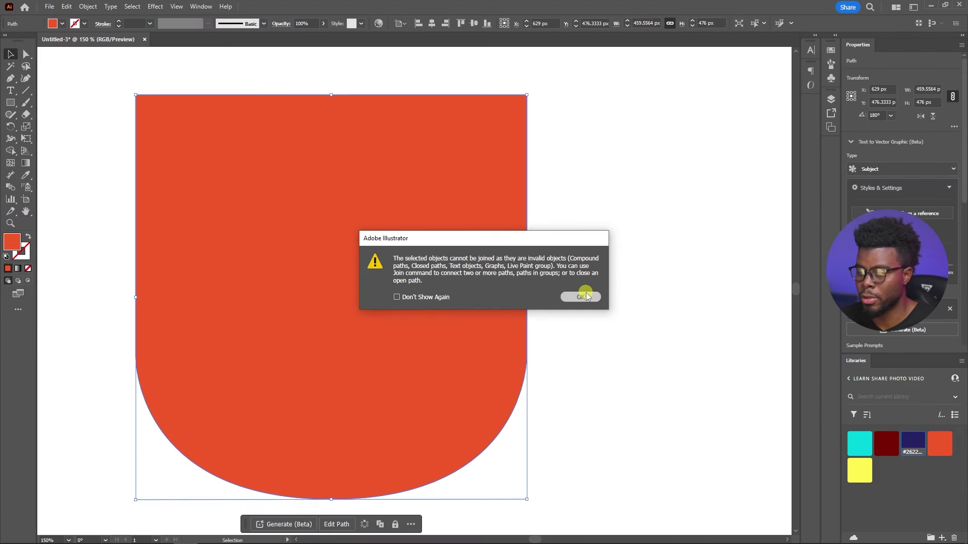
click(666, 319)
click(501, 235)
scroll(382, 228, down, 3)
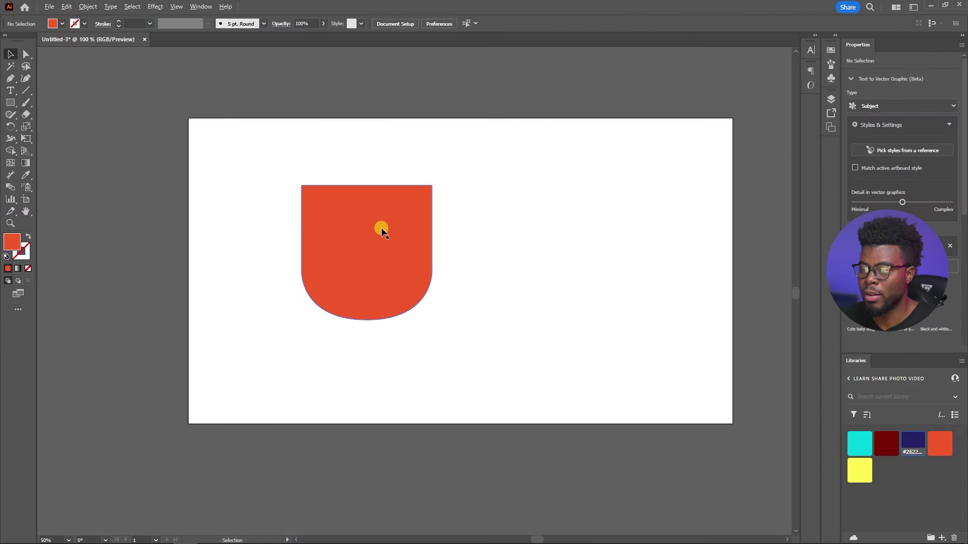
scroll(383, 233, up, 3)
scroll(365, 218, down, 2)
scroll(337, 195, up, 3)
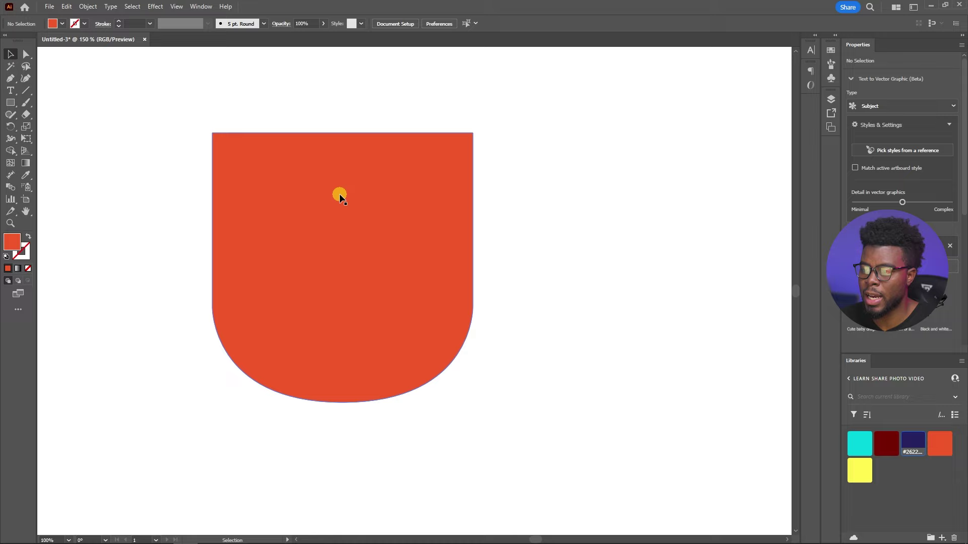
click(341, 214)
scroll(341, 206, up, 1)
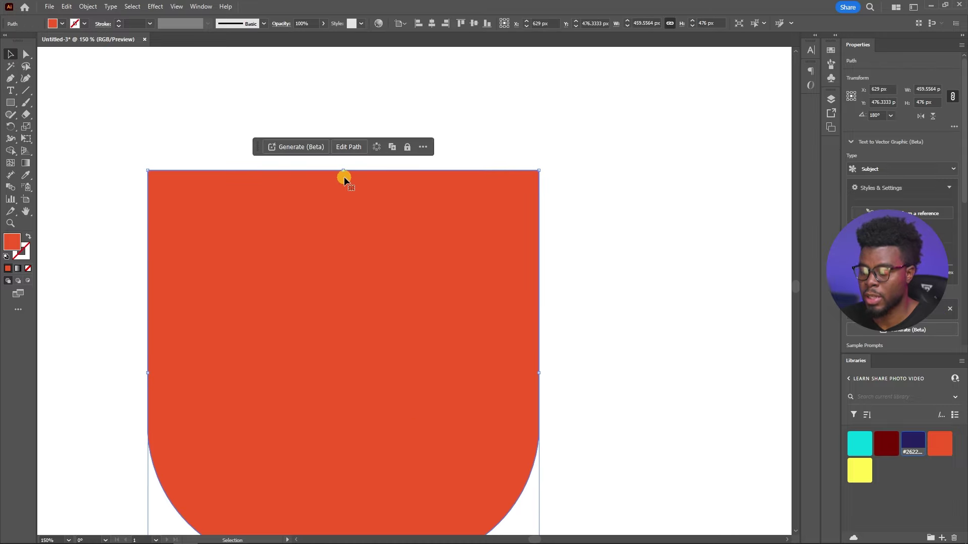
key(shift+c)
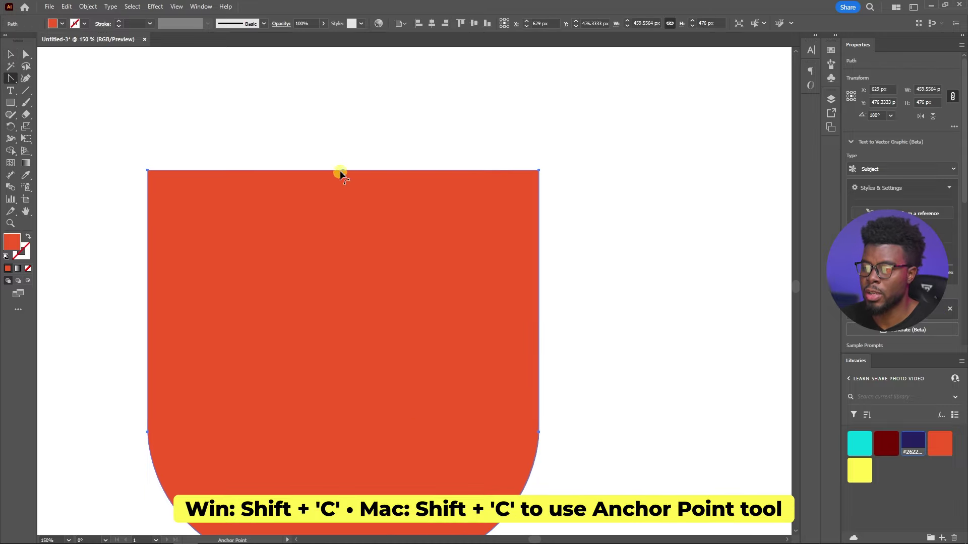
drag(343, 171, 346, 108)
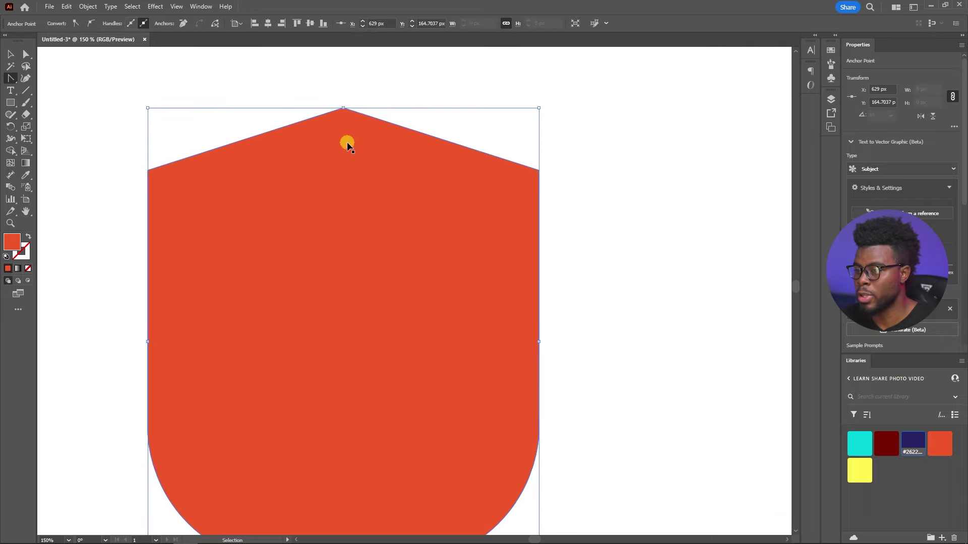
key(ctrl+z)
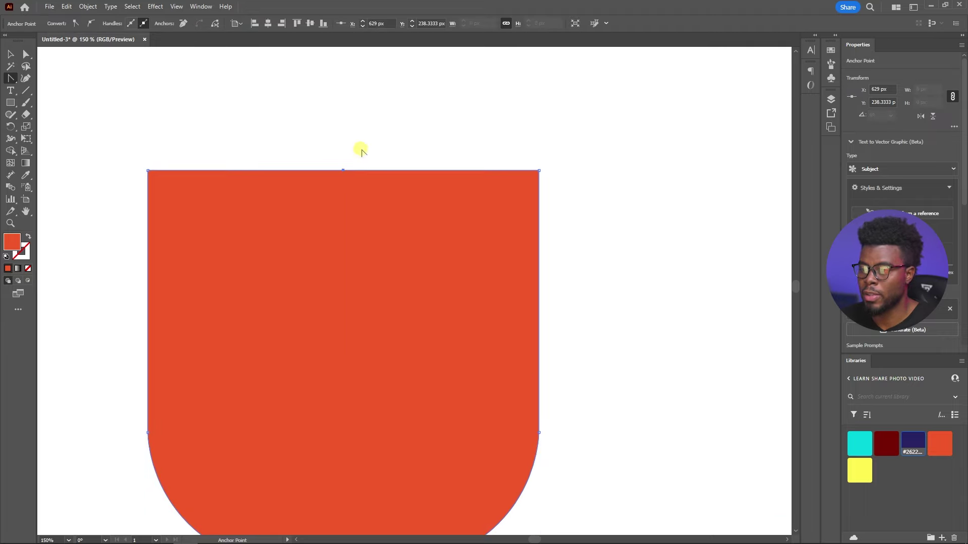
drag(343, 171, 365, 175)
key(v)
scroll(358, 149, down, 5)
scroll(358, 149, up, 5)
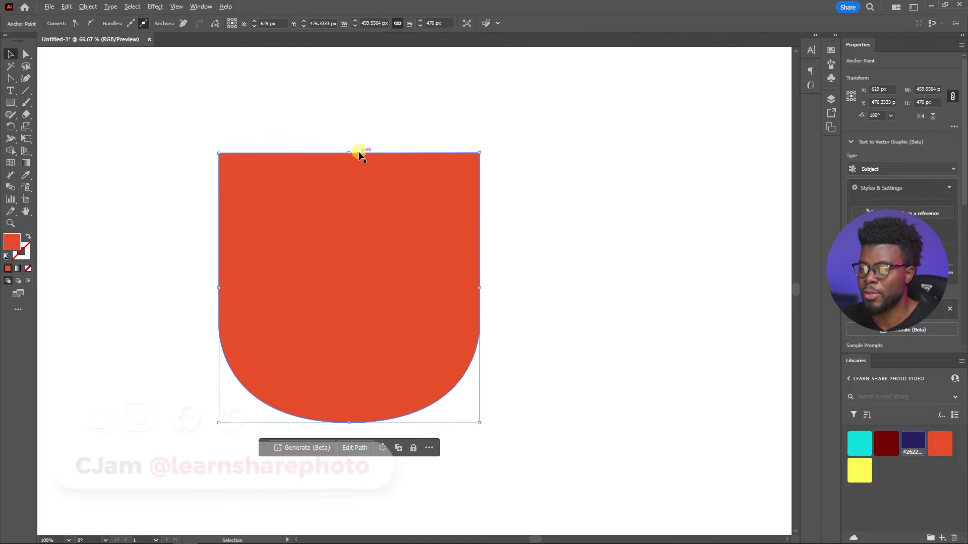
scroll(358, 149, down, 3)
scroll(385, 121, up, 4)
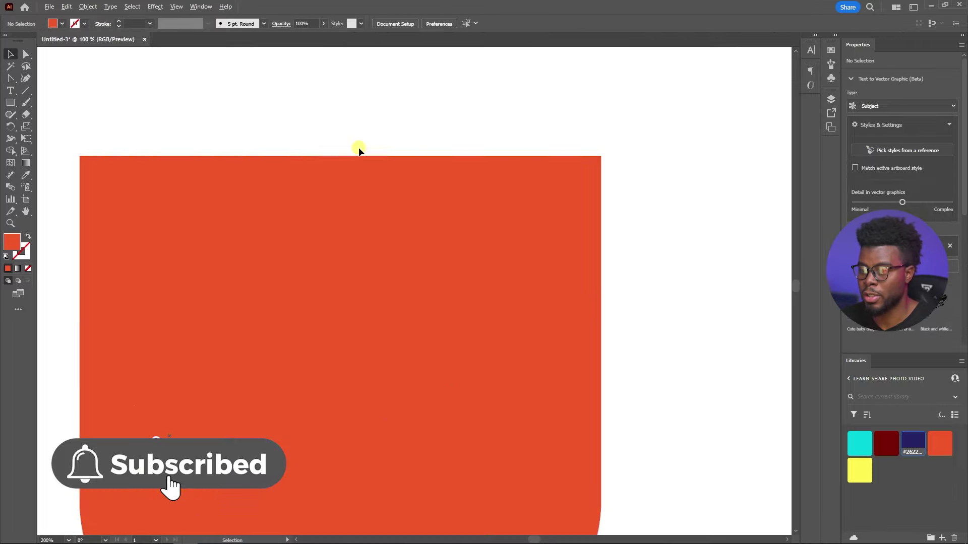
key(shift+c)
drag(341, 157, 353, 74)
scroll(348, 75, down, 3)
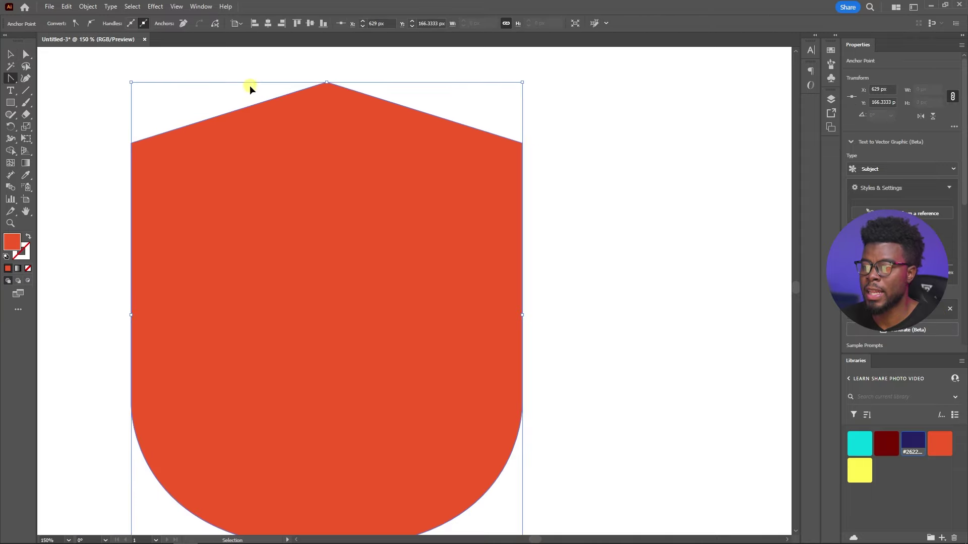
scroll(368, 94, up, 3)
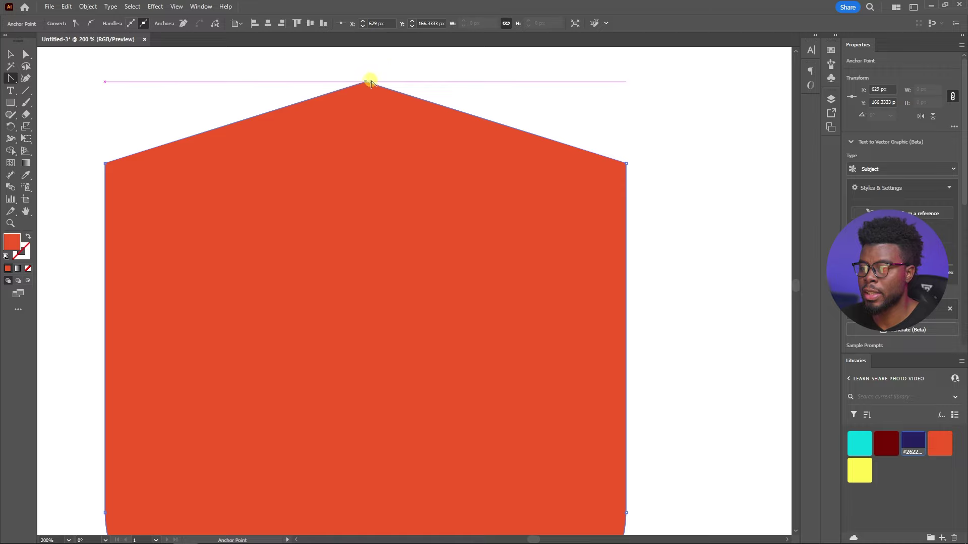
drag(366, 83, 213, 92)
click(374, 97)
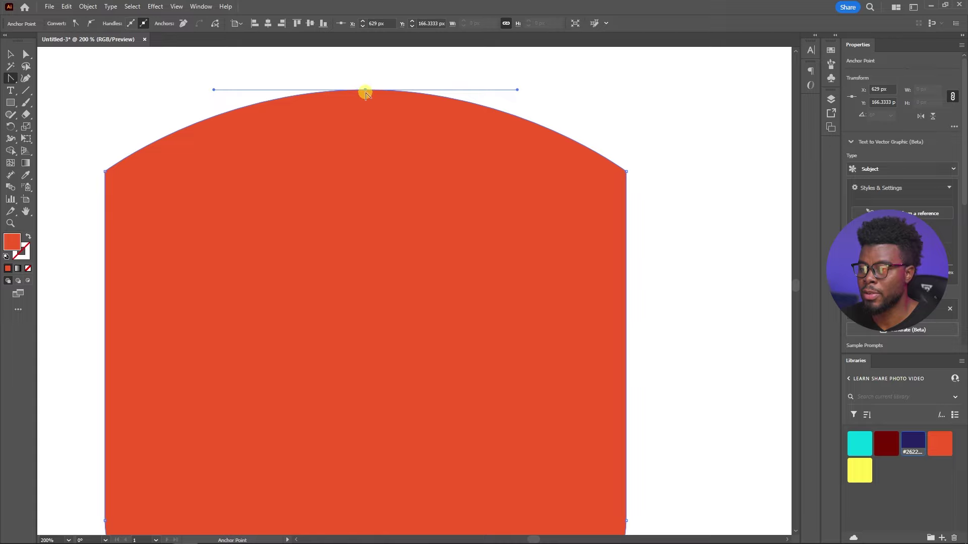
drag(366, 89, 358, 253)
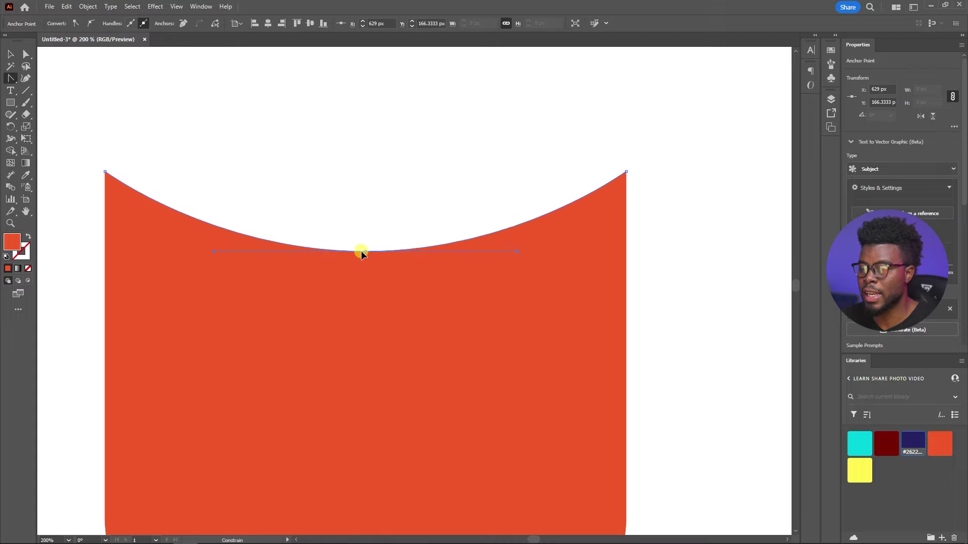
scroll(361, 251, down, 4)
scroll(364, 250, up, 1)
key(v)
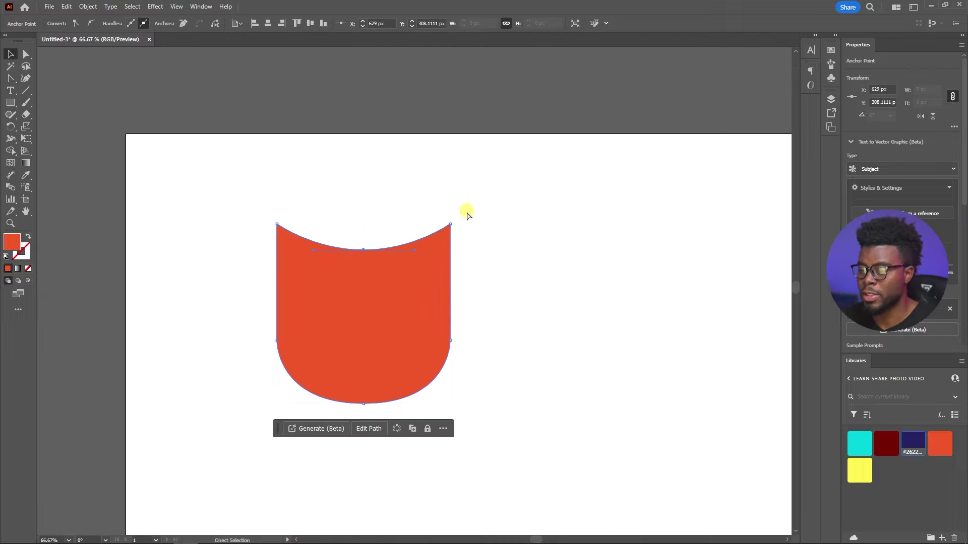
key(ctrl+z)
key(ctrl+z)
key(ctrl+z)
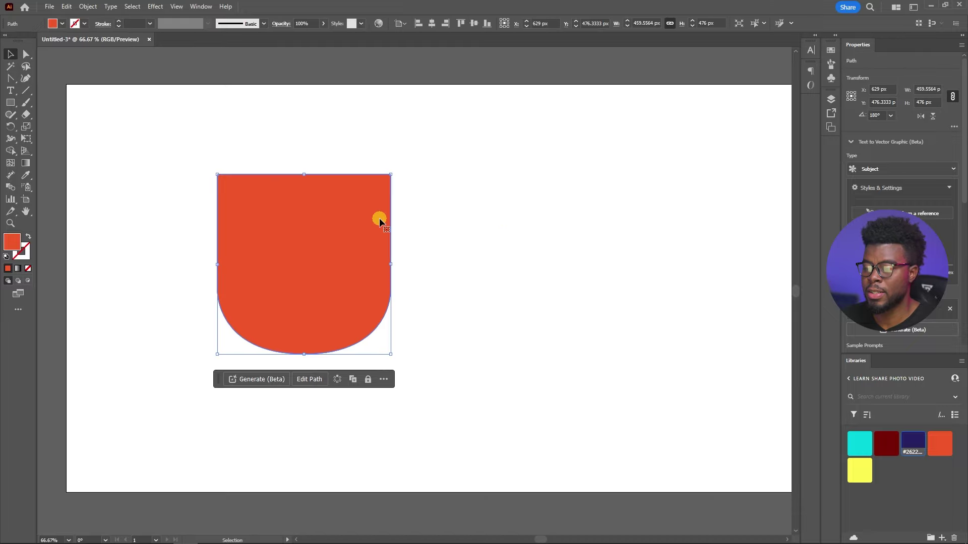
key(ctrl+z)
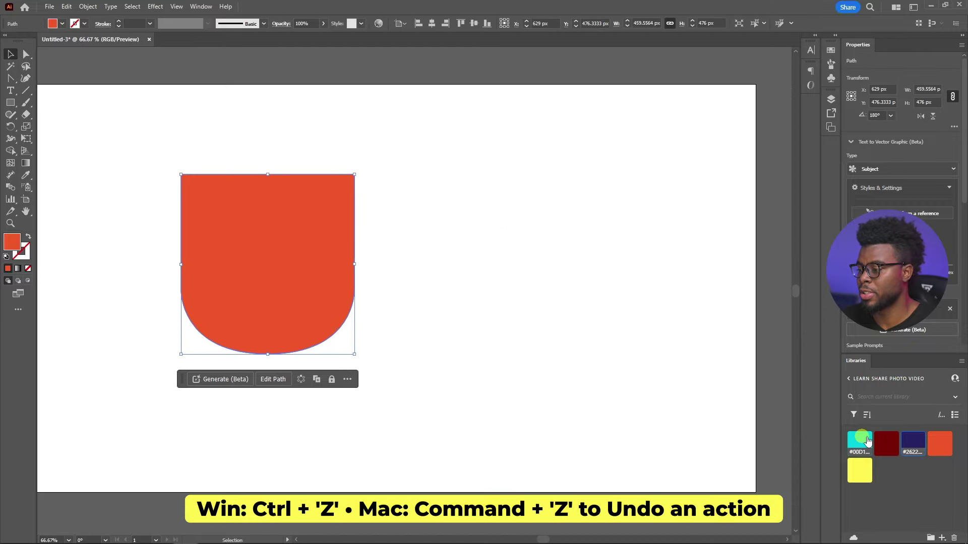
- Fill the shield with the navy library swatch and move it left and up on the artboard
click(913, 441)
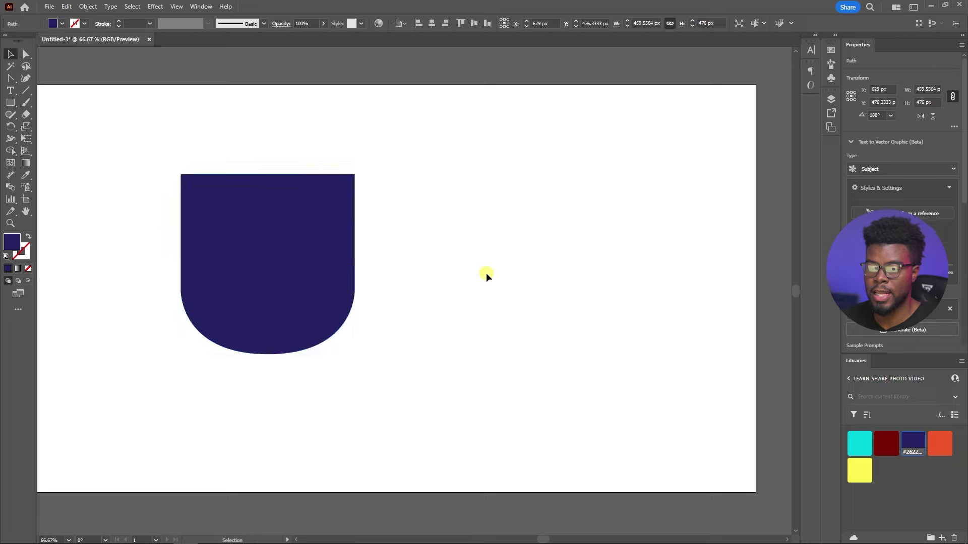
drag(270, 225, 165, 211)
click(347, 219)
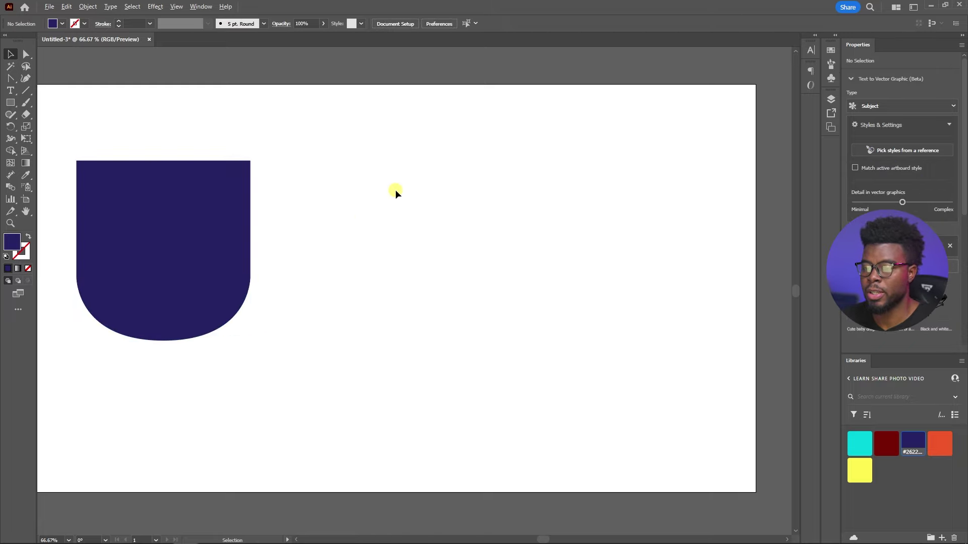
scroll(395, 189, up, 1)
scroll(395, 189, down, 1)
scroll(403, 184, left, 1)
scroll(403, 186, up, 1)
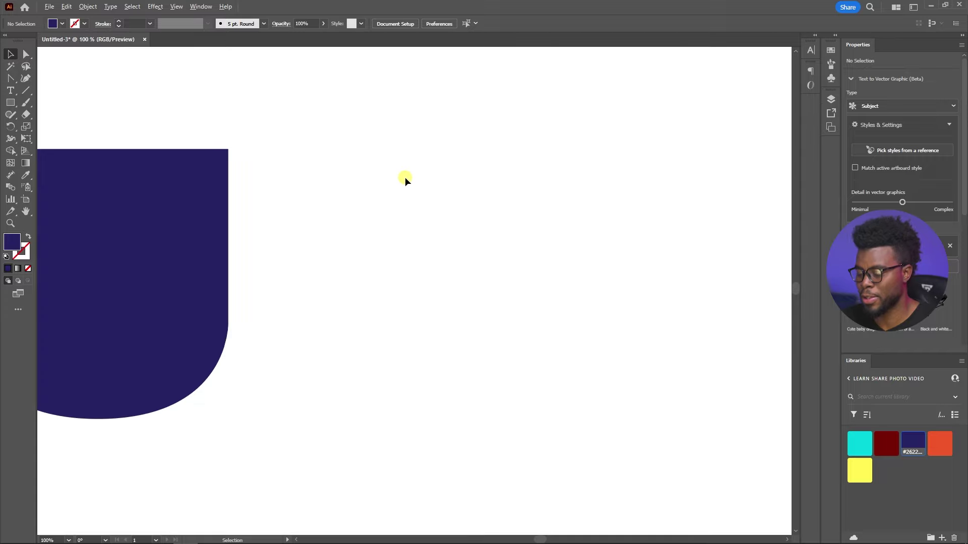
- Pen-draw a narrow navy half-shield beside the first shield, with a scooped top and rounded bottom
key(p)
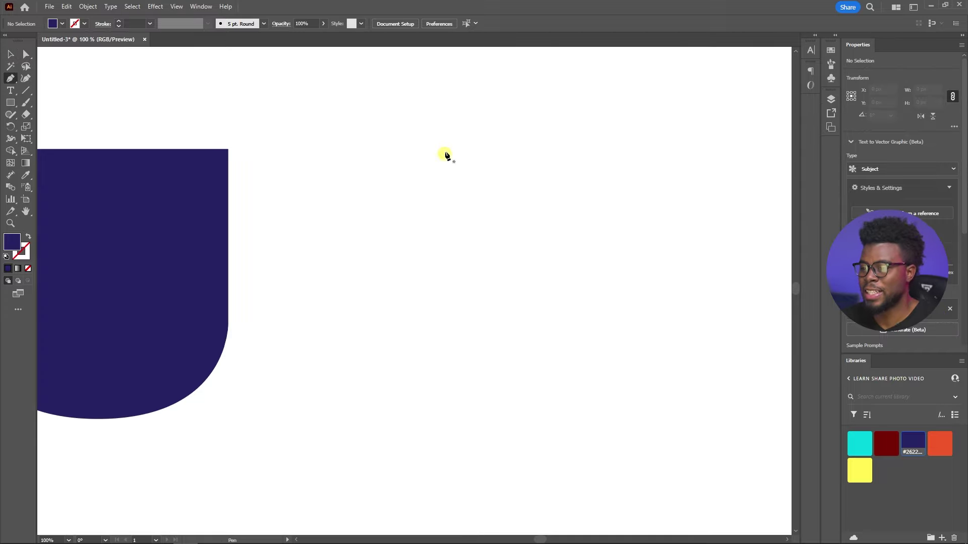
click(439, 135)
drag(349, 206, 296, 205)
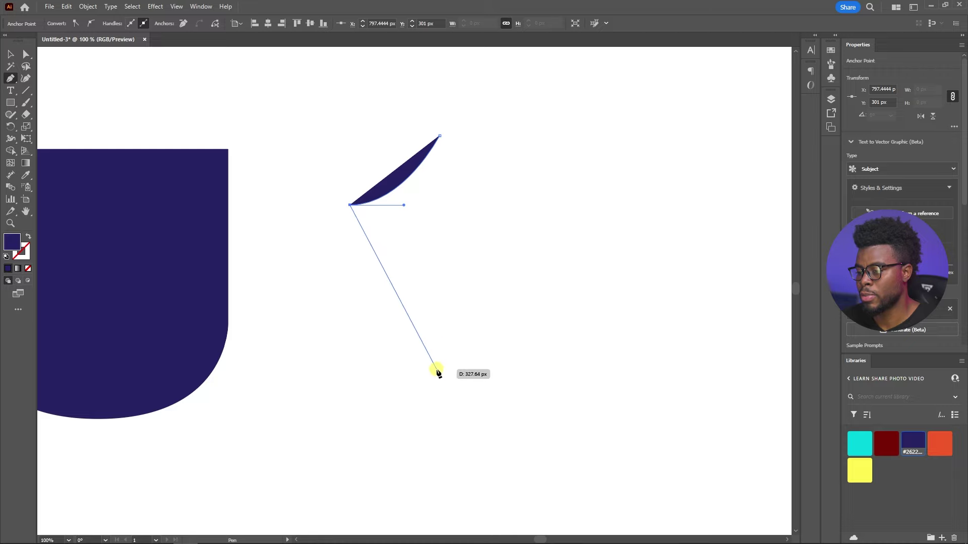
drag(439, 369, 535, 367)
key(ctrl+z)
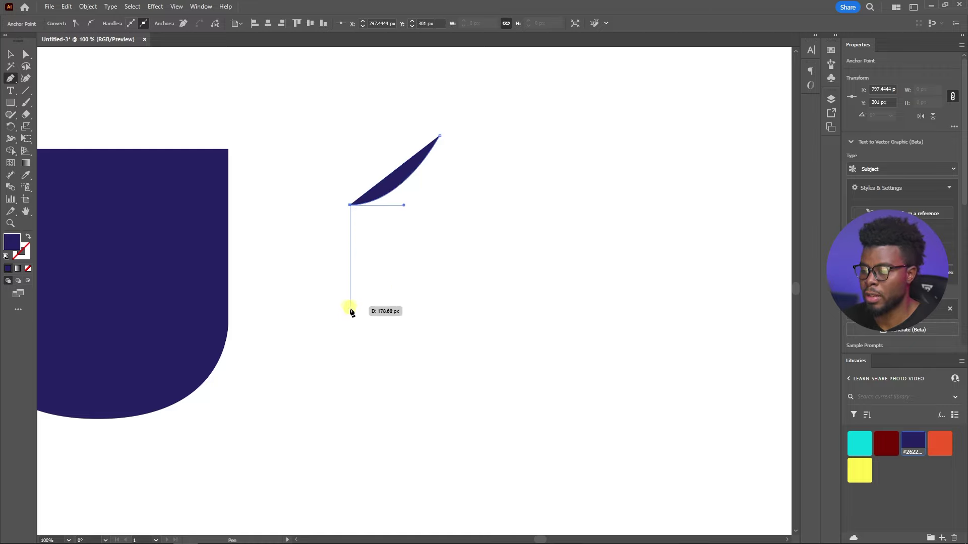
click(350, 336)
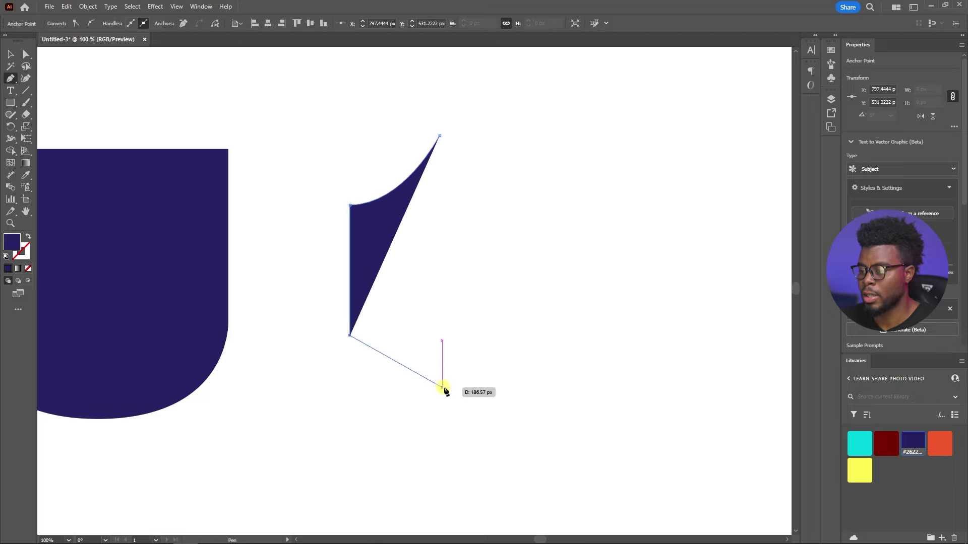
click(440, 388)
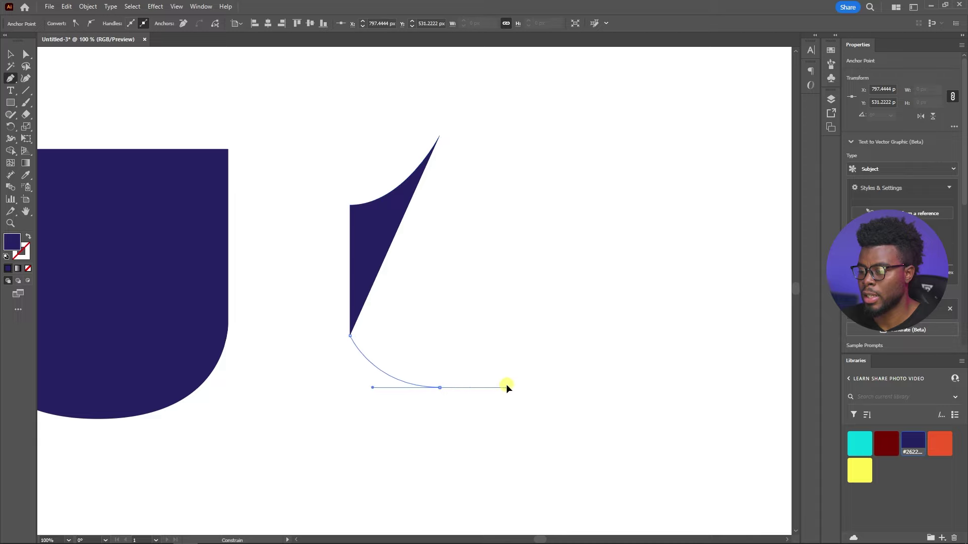
drag(518, 384, 517, 384)
- Try pulling the half-shield's top anchor down with the Anchor Point tool, then undo it
key(v)
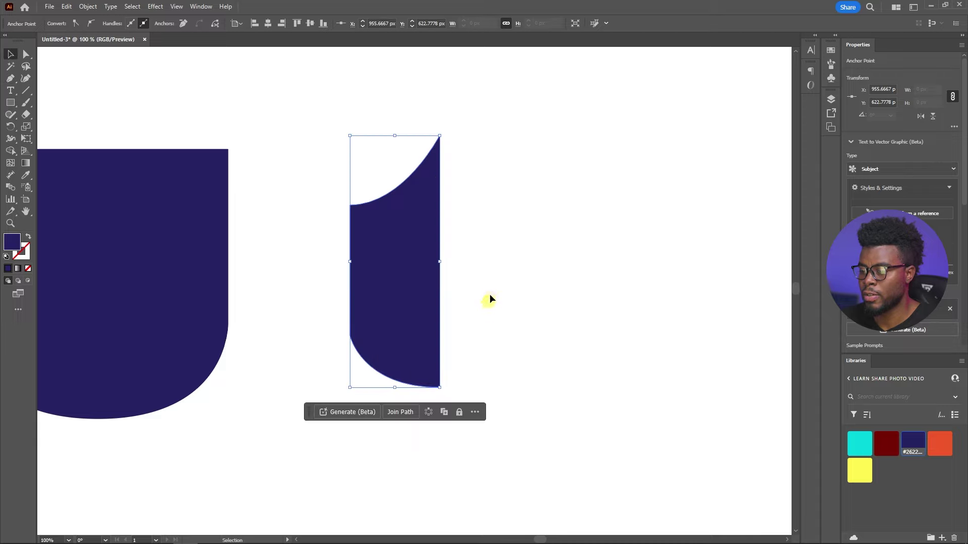
click(491, 282)
scroll(495, 268, down, 1)
scroll(497, 262, up, 1)
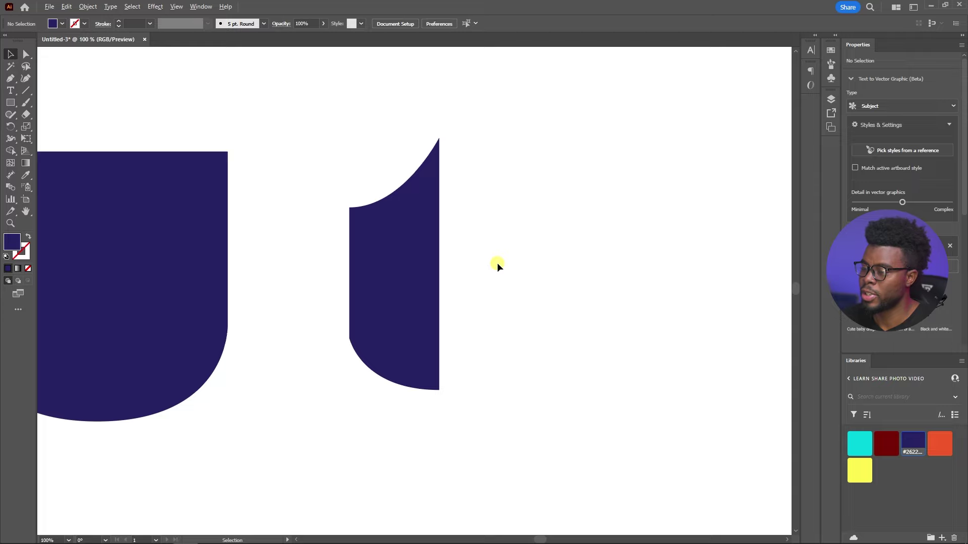
key(shift+c)
drag(439, 137, 443, 166)
key(ctrl+z)
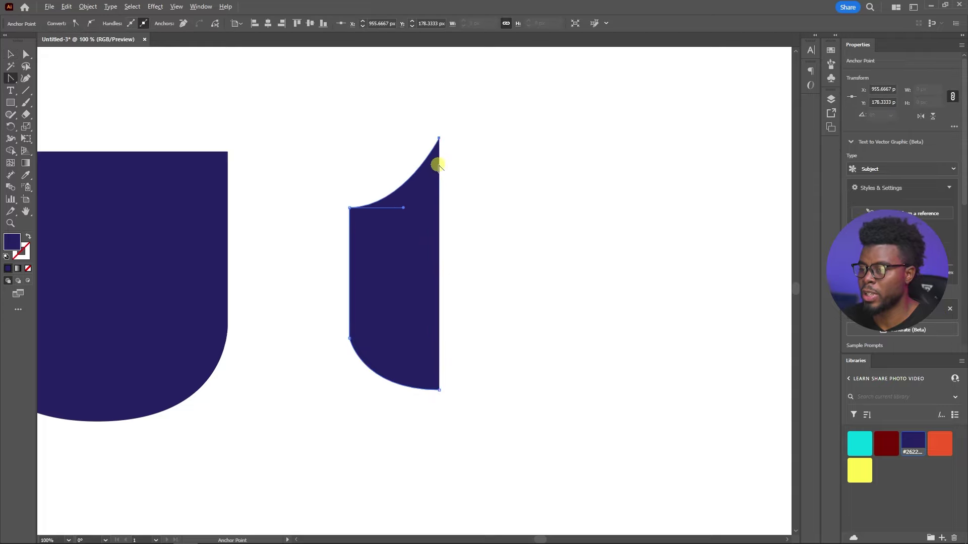
- Select the top anchor and drag it lower so the top edge curves more gently
scroll(440, 162, up, 1)
ctrl+click(436, 157)
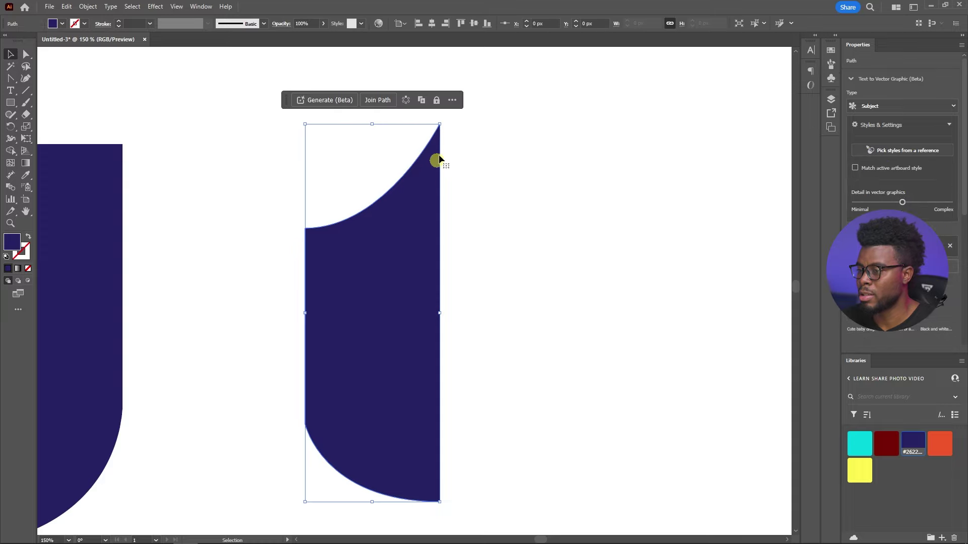
click(439, 124)
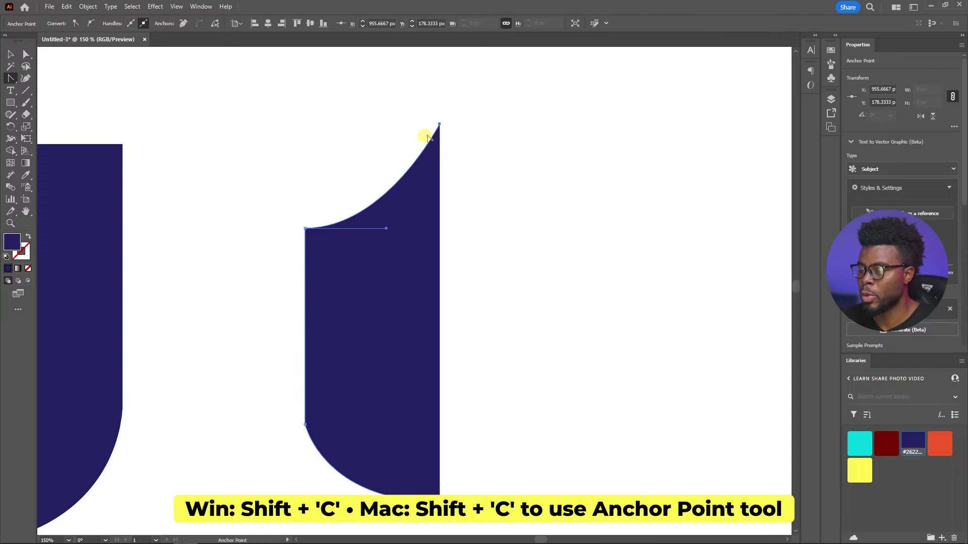
key(ctrl+0)
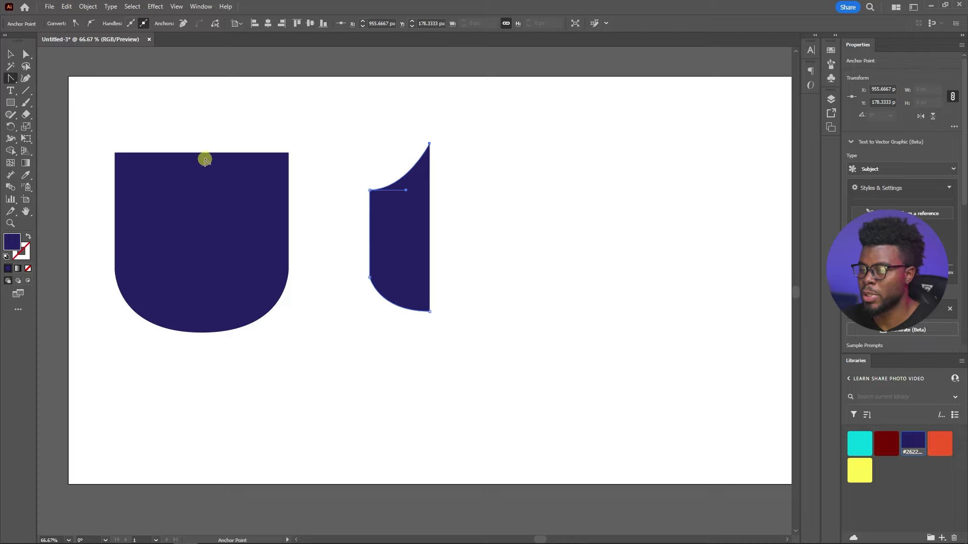
scroll(422, 152, up, 2)
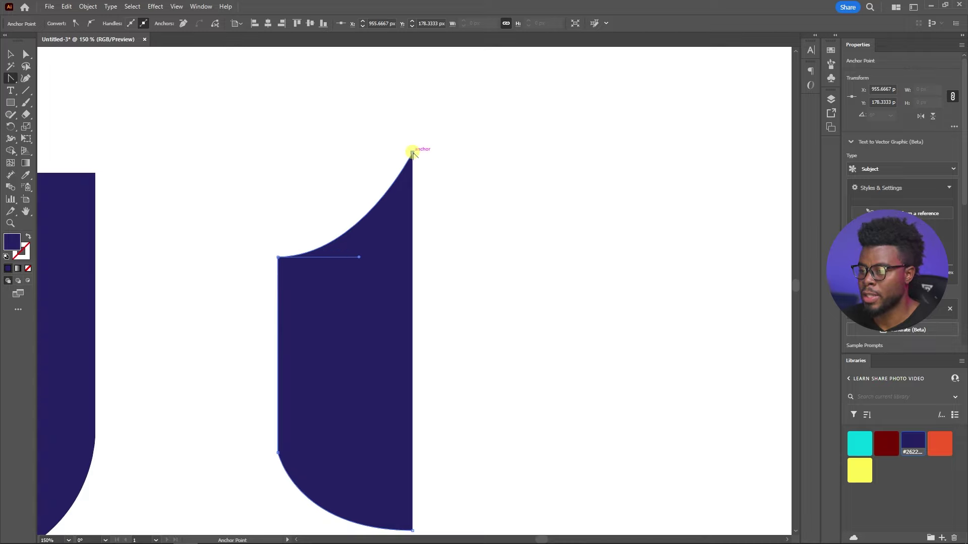
drag(412, 153, 411, 211)
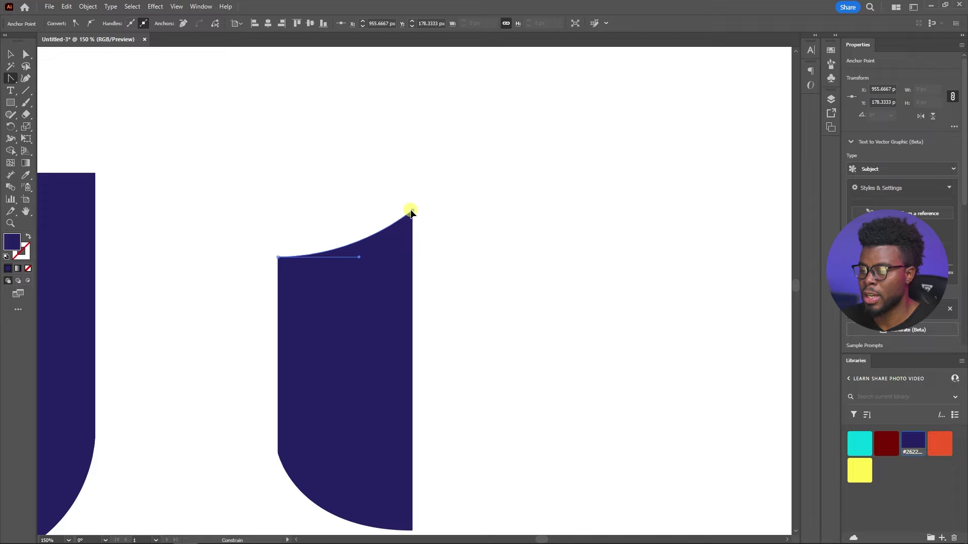
scroll(411, 211, down, 2)
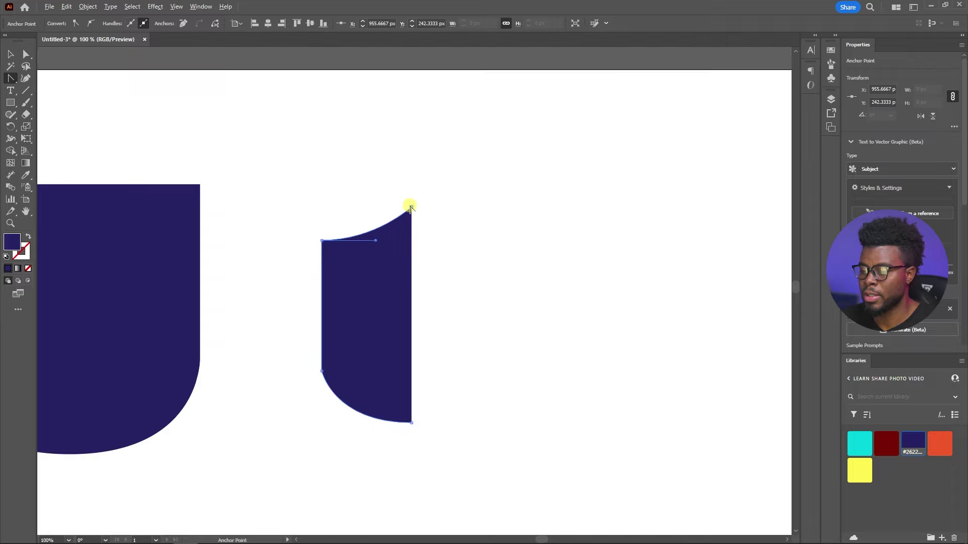
- Delete the half-shield's bottom-right and bottom-left anchor points
scroll(410, 208, up, 1)
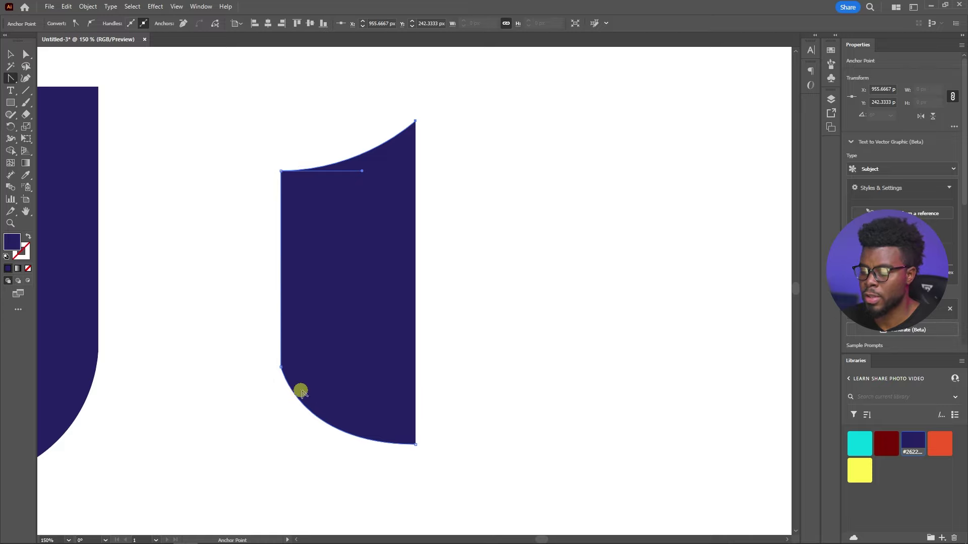
click(416, 445)
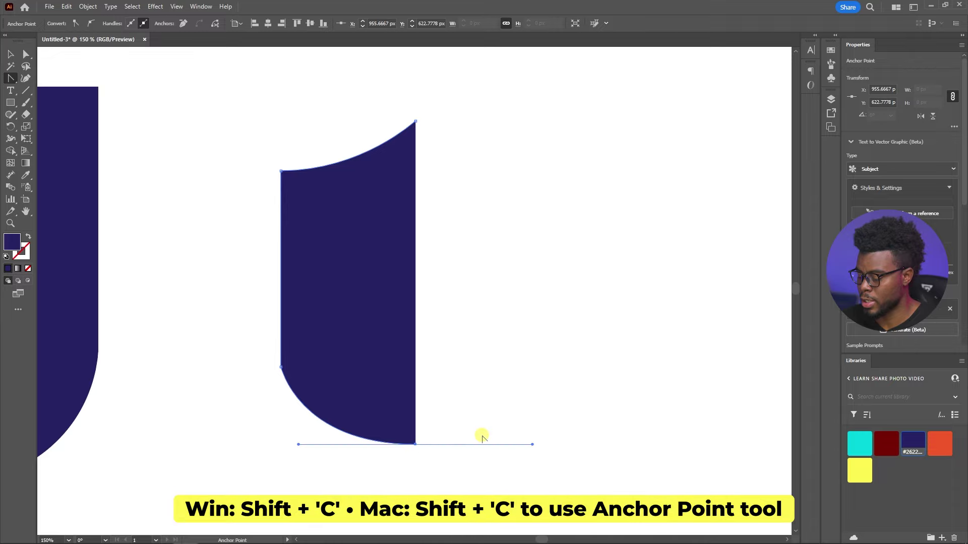
key(Delete)
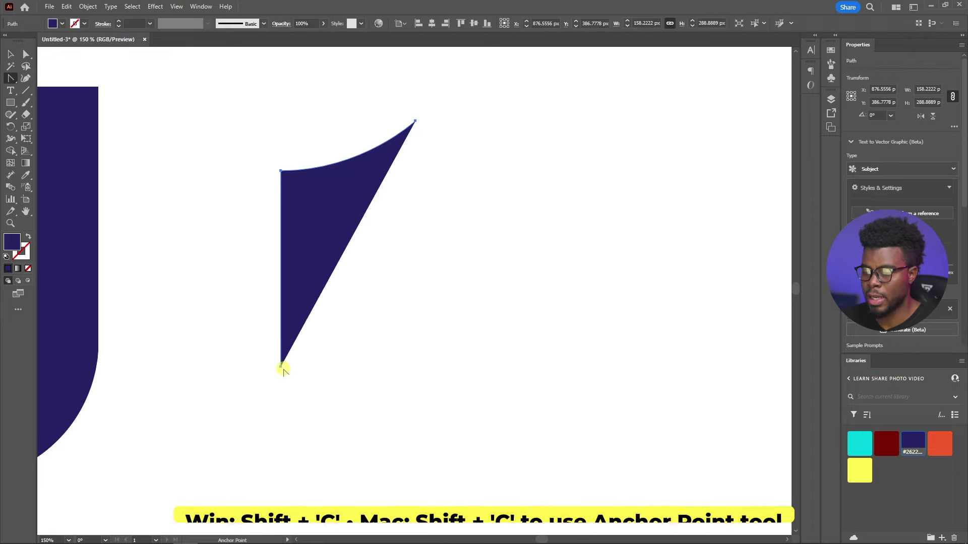
click(281, 367)
key(shift+c)
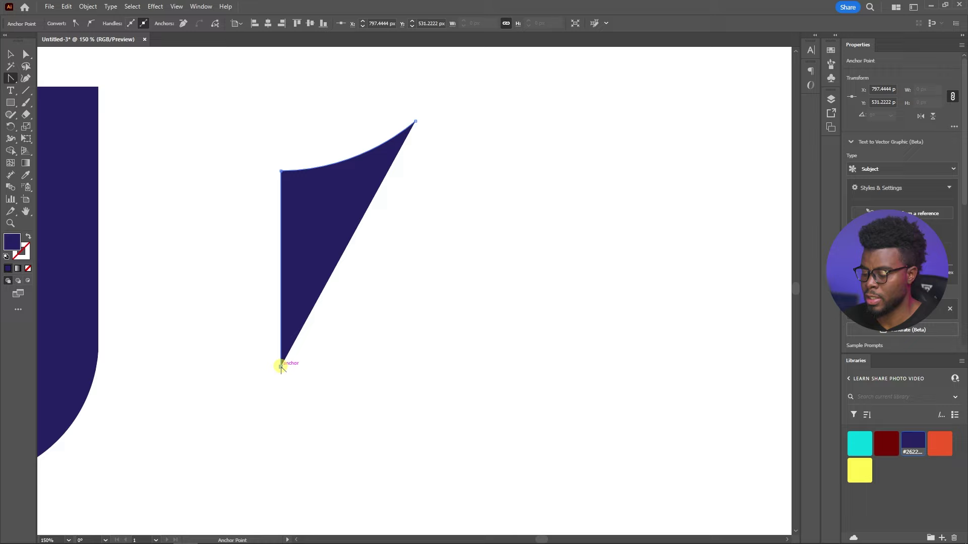
key(Delete)
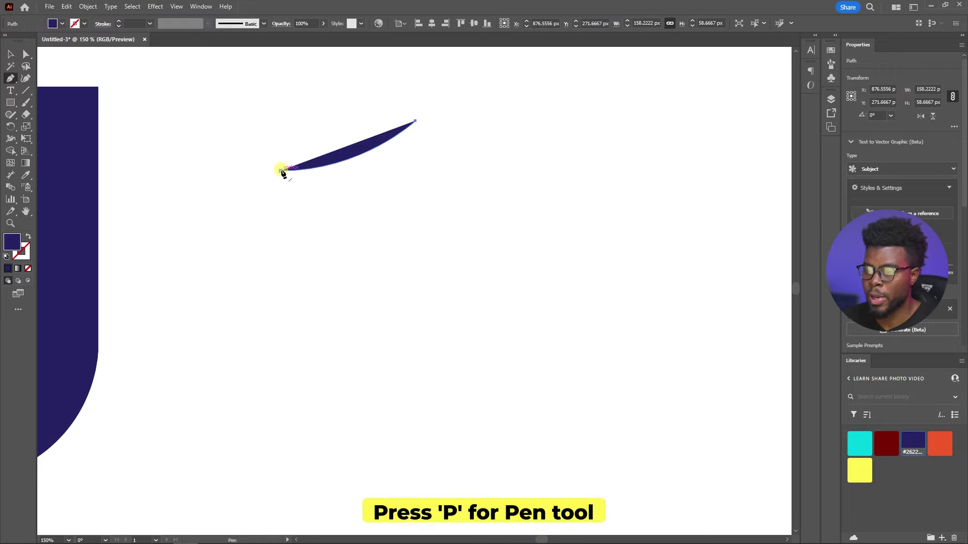
- Extend the path to a new smooth bottom anchor and drag it lower to deepen the curve
click(280, 170)
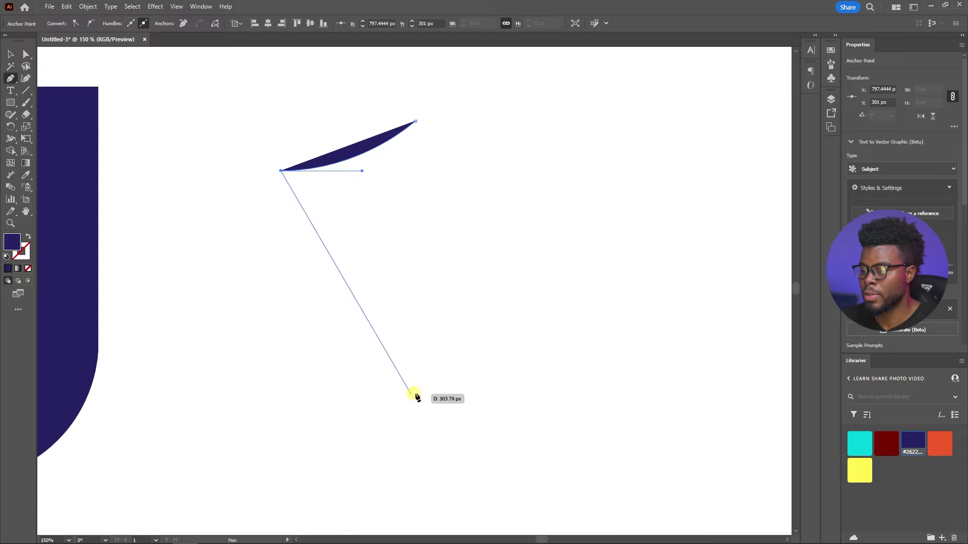
drag(416, 393, 567, 379)
key(v)
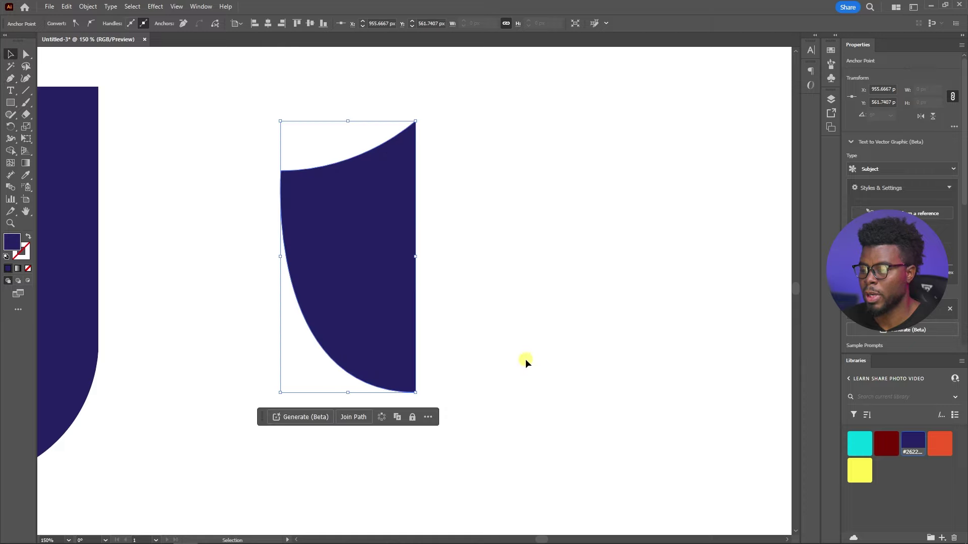
key(shift+c)
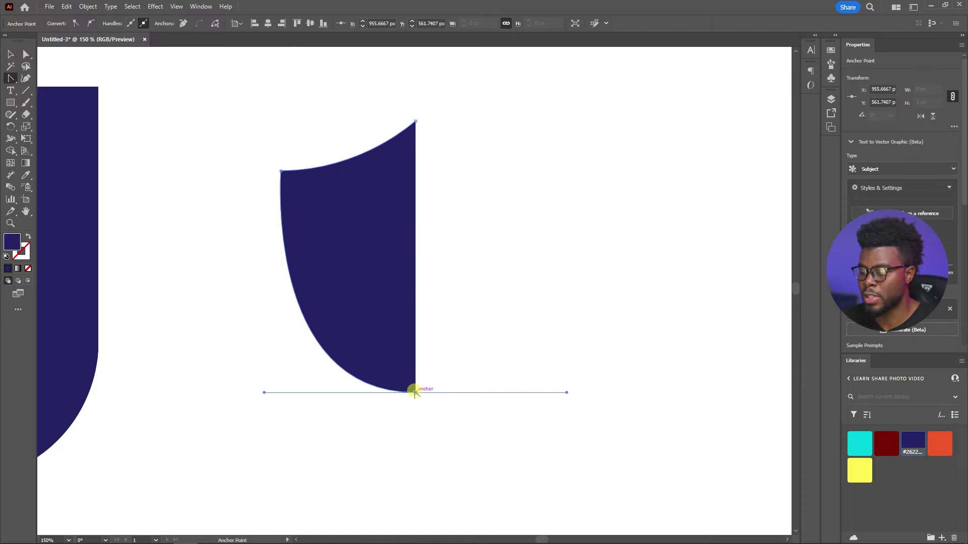
drag(412, 393, 416, 412)
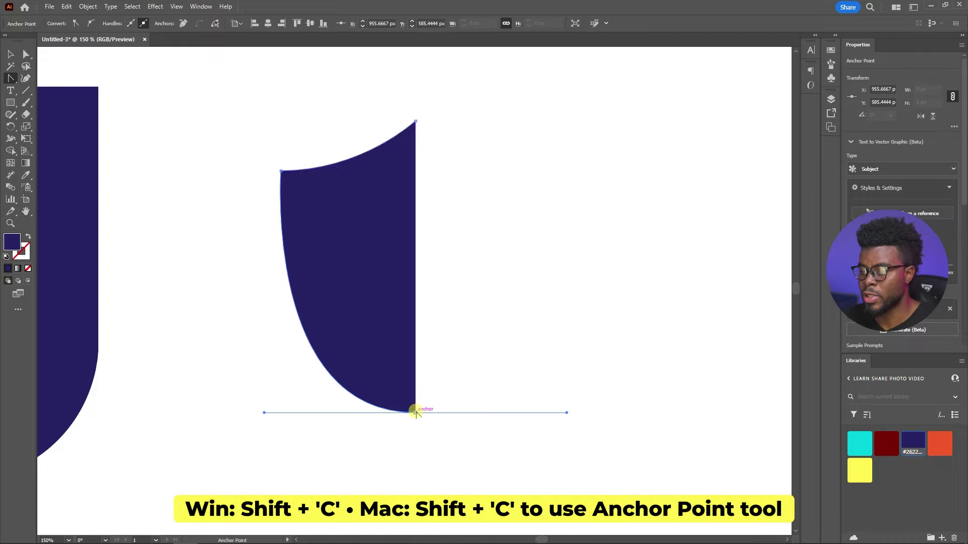
key(v)
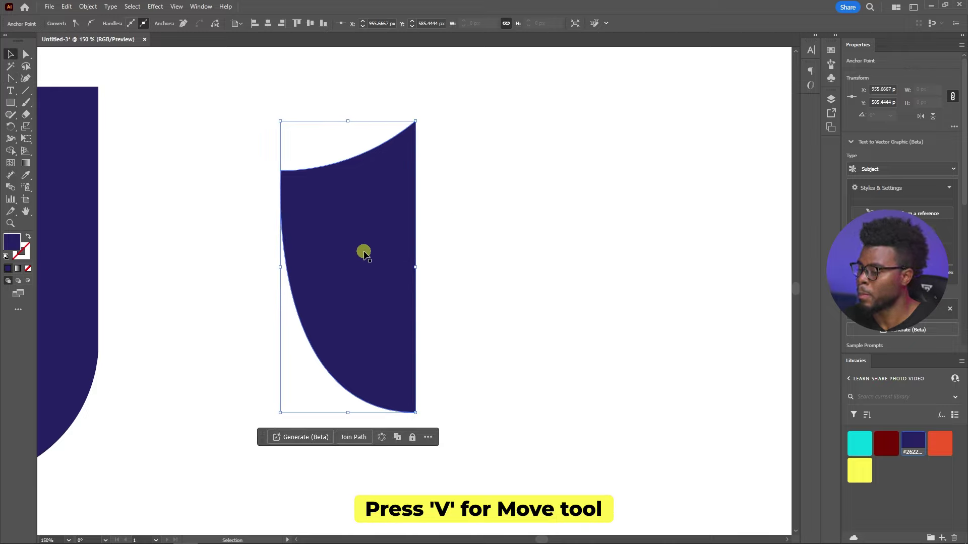
- Paste a copy of the navy half in place and reflect it vertically
click(364, 254)
key(a)
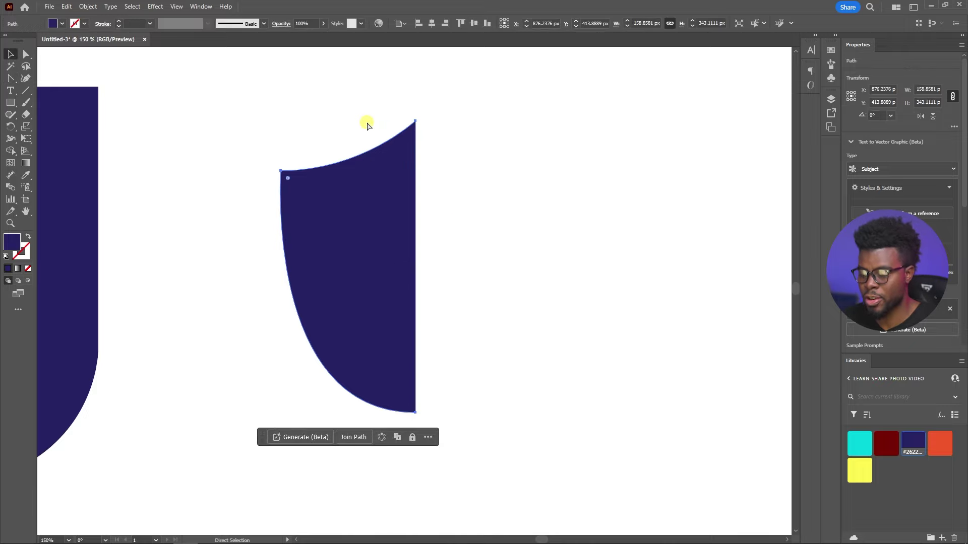
key(v)
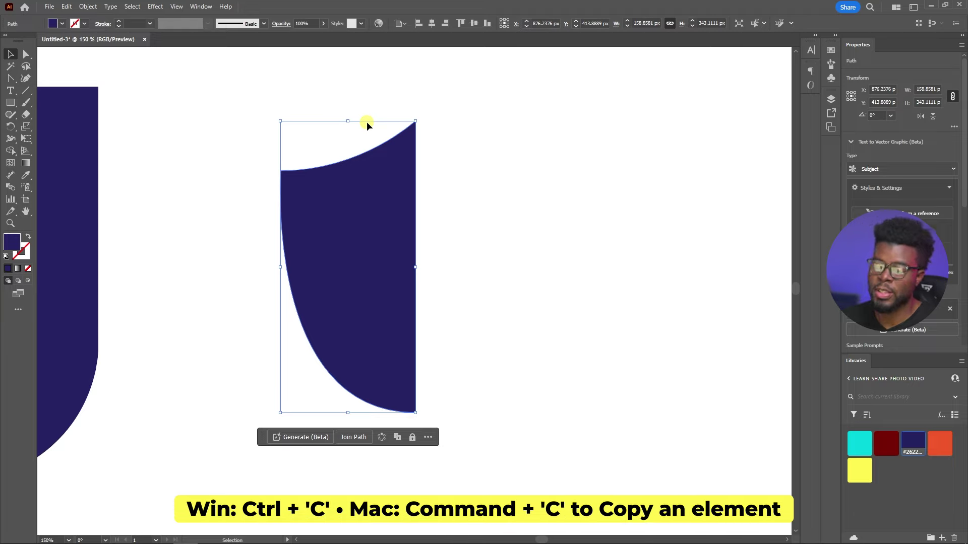
key(ctrl+c)
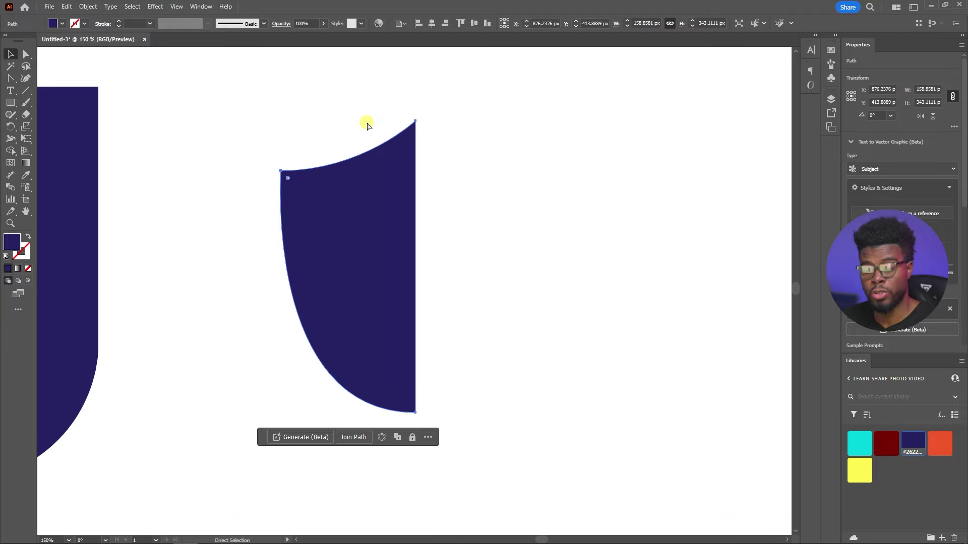
key(ctrl+shift+v)
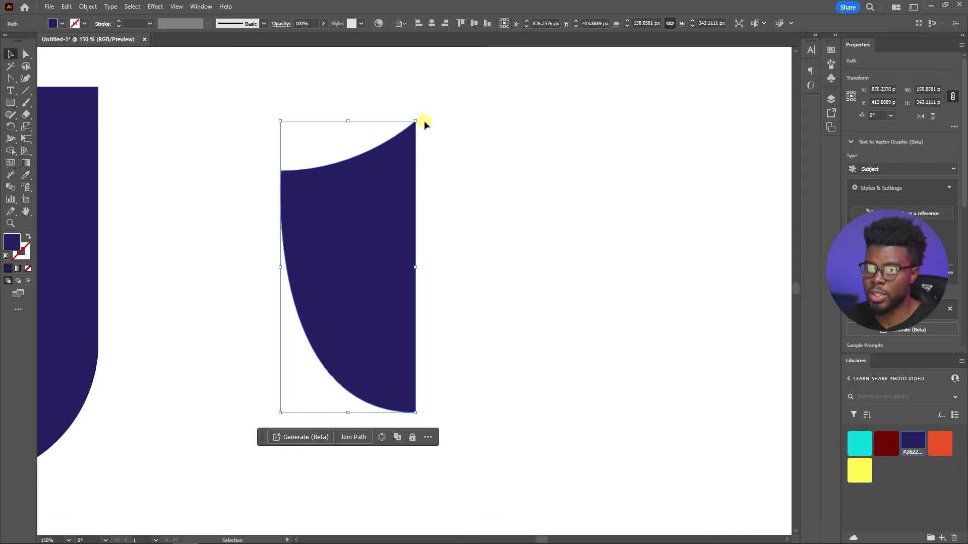
click(88, 8)
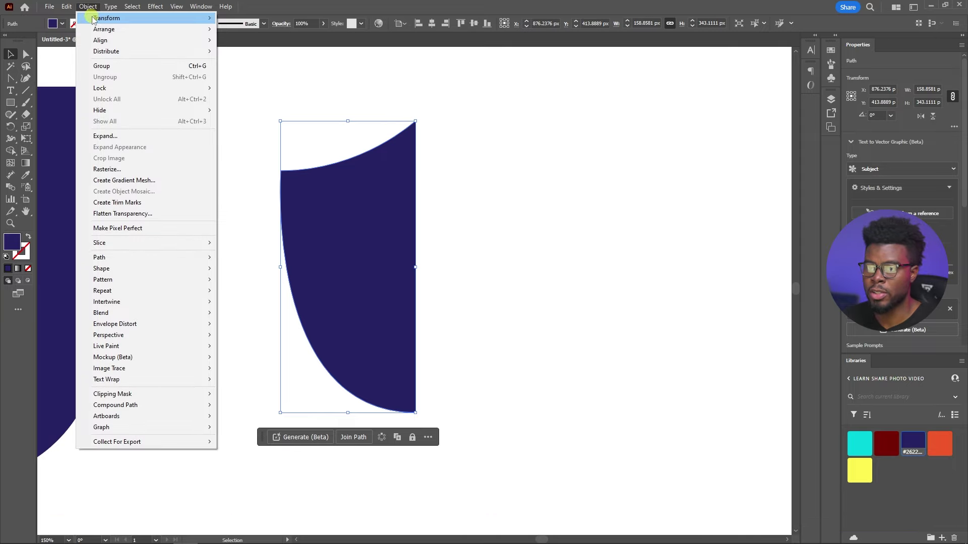
mouse_move(141, 18)
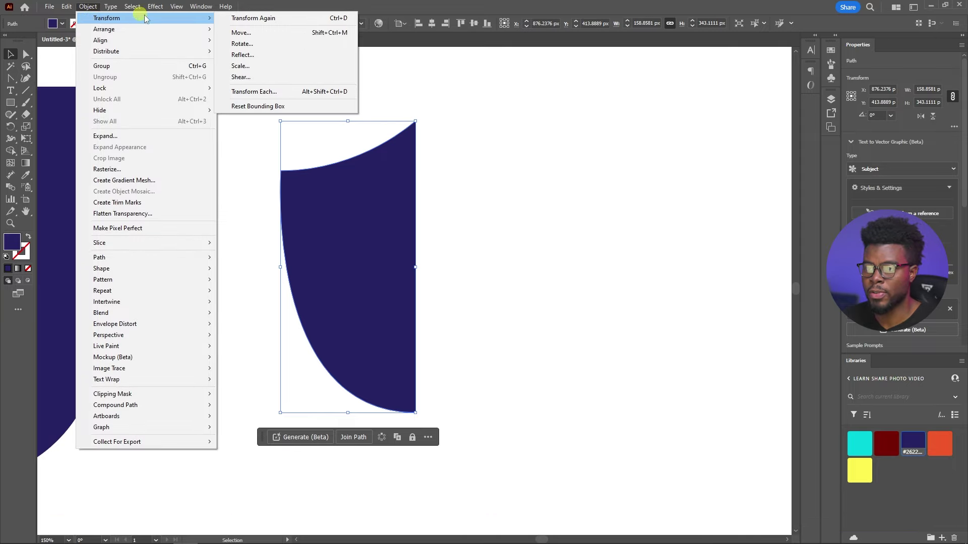
click(252, 56)
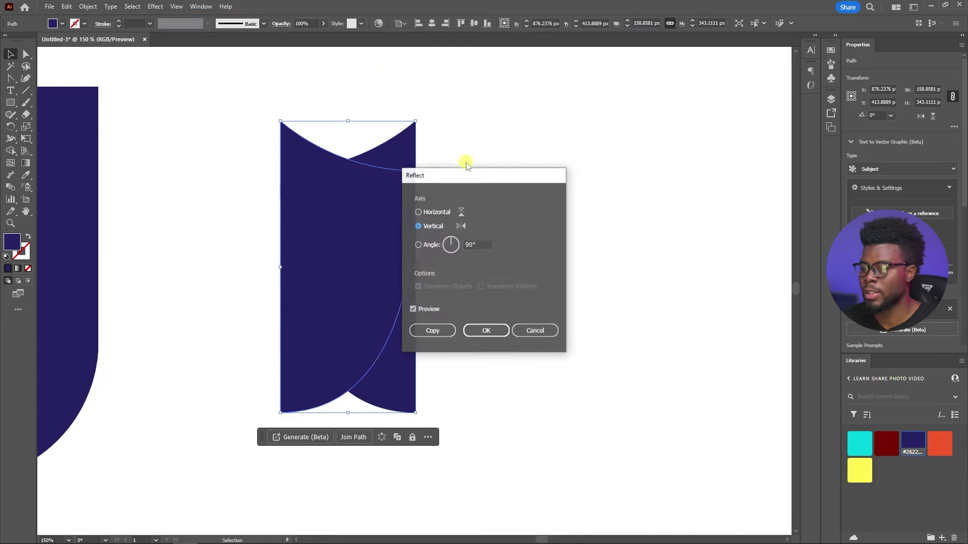
click(471, 334)
- Move the mirrored copy right and align it at the seam to complete the shield
drag(353, 254, 502, 259)
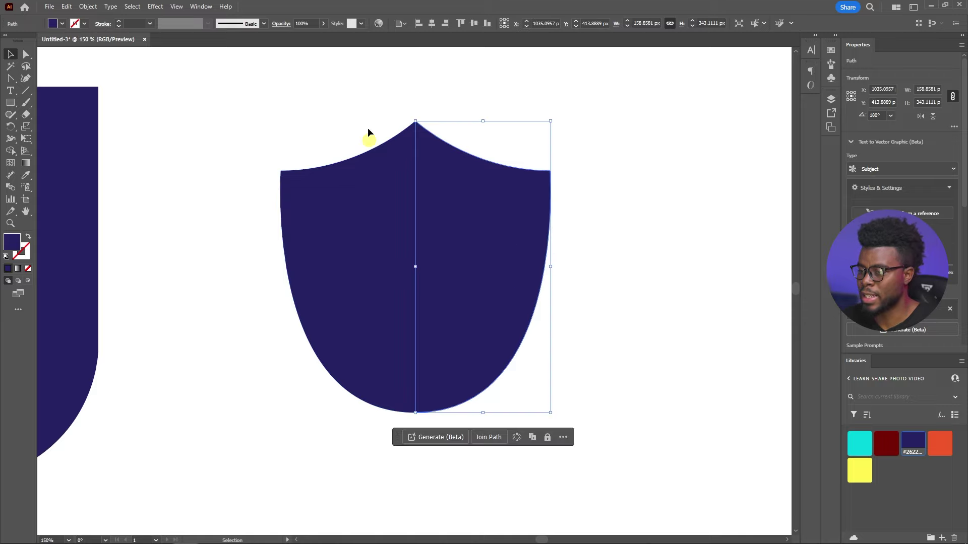
mouse_move(464, 197)
mouse_down()
mouse_move(505, 201)
mouse_move(465, 198)
mouse_up()
- Zoom to the shield's top, select both navy halves and Join them into one path
scroll(404, 111, up, 2)
click(383, 96)
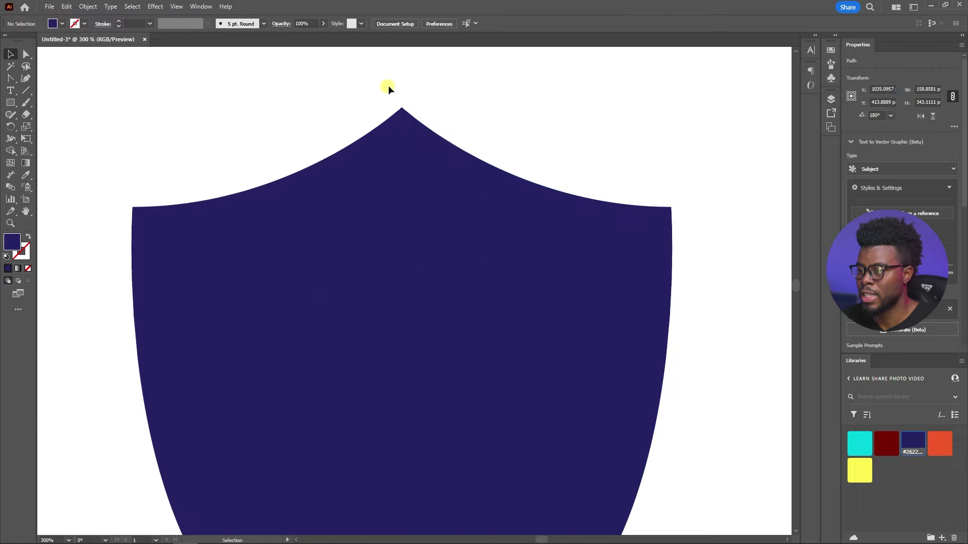
scroll(391, 108, up, 2)
scroll(393, 116, down, 5)
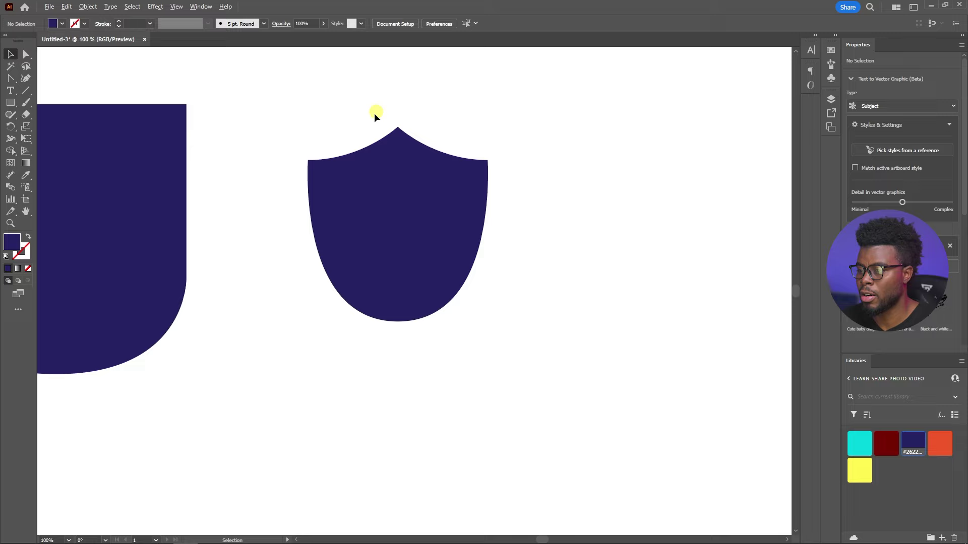
scroll(374, 113, up, 1)
click(477, 268)
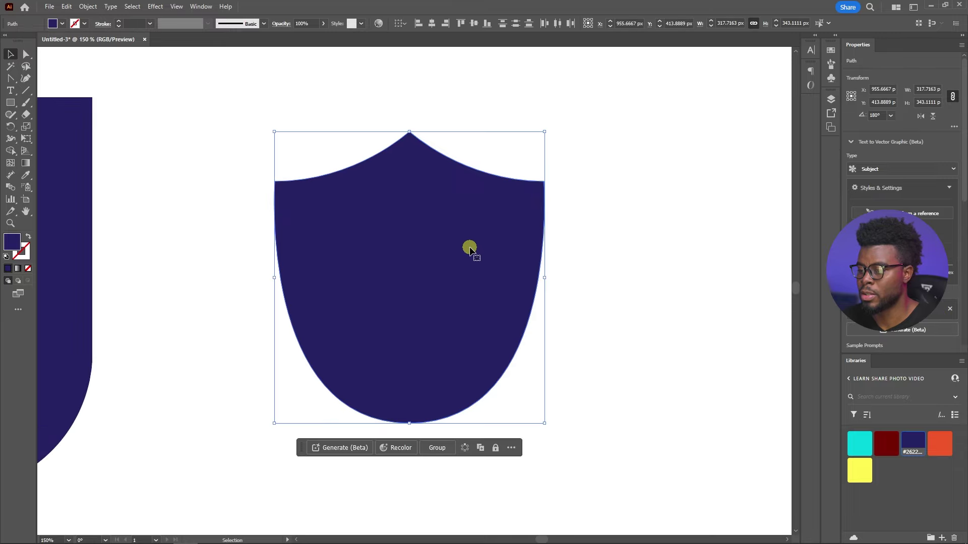
right_click(473, 232)
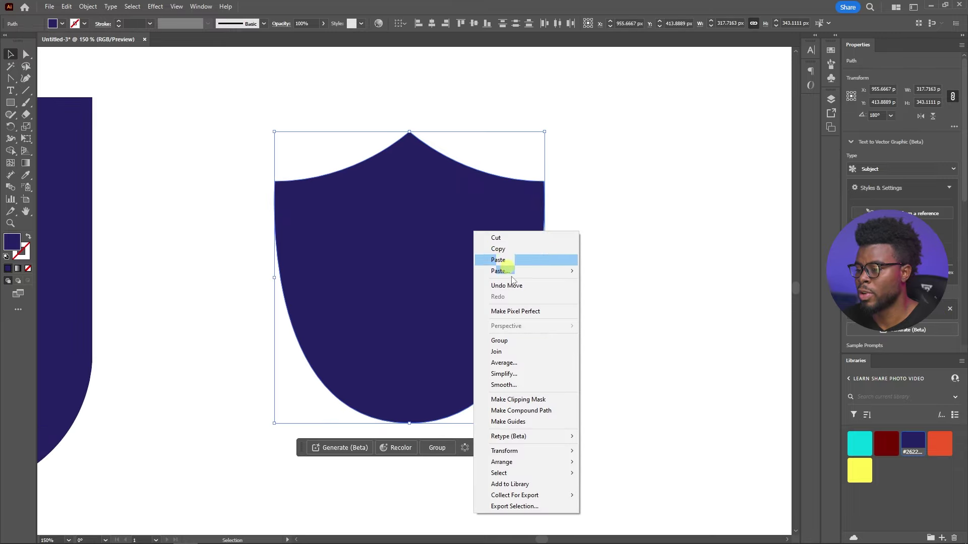
click(515, 352)
- Retry Join, dismiss the error message, and reselect the joined shield
right_click(492, 236)
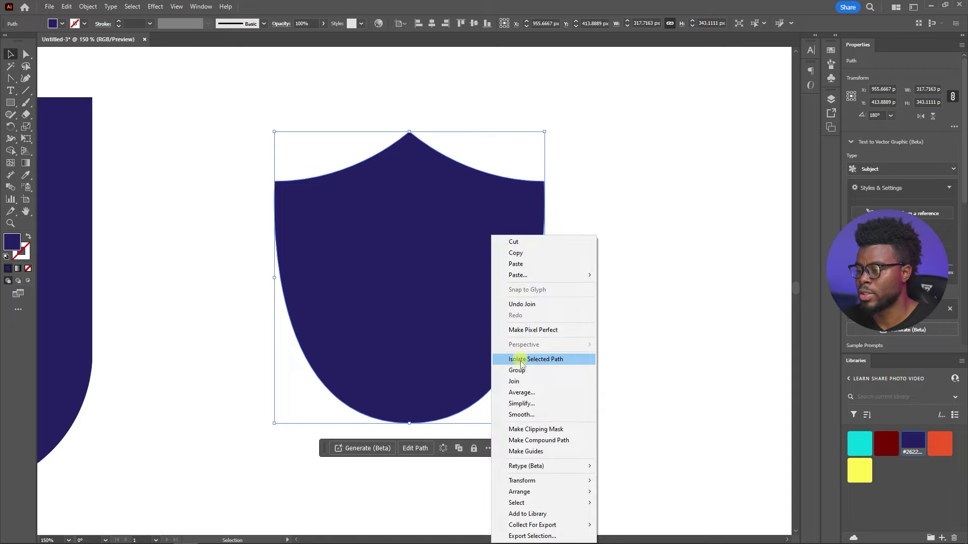
click(519, 382)
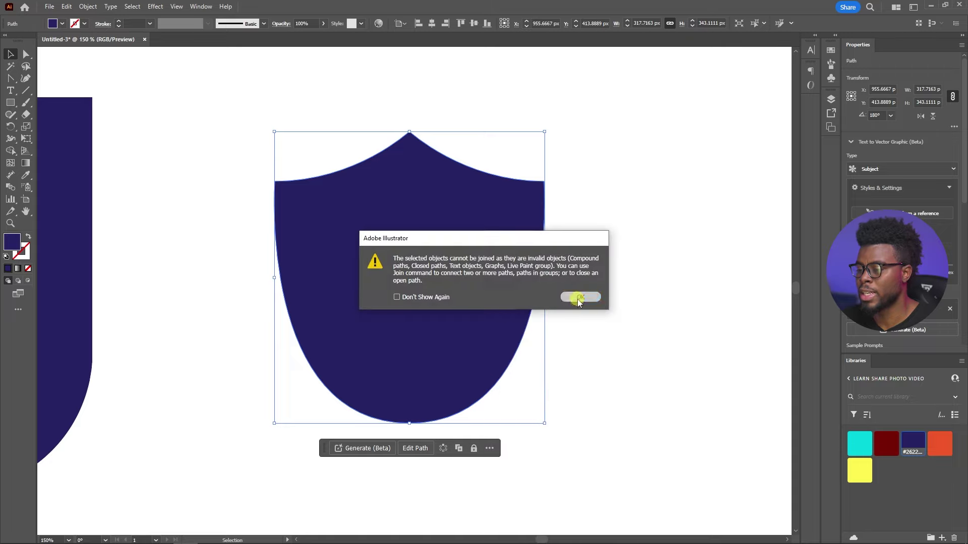
click(578, 298)
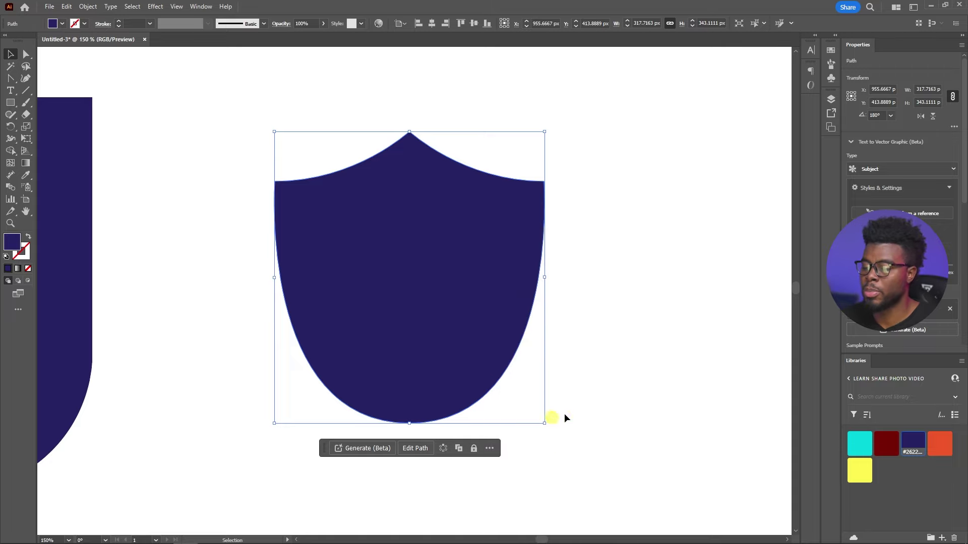
click(580, 394)
click(441, 226)
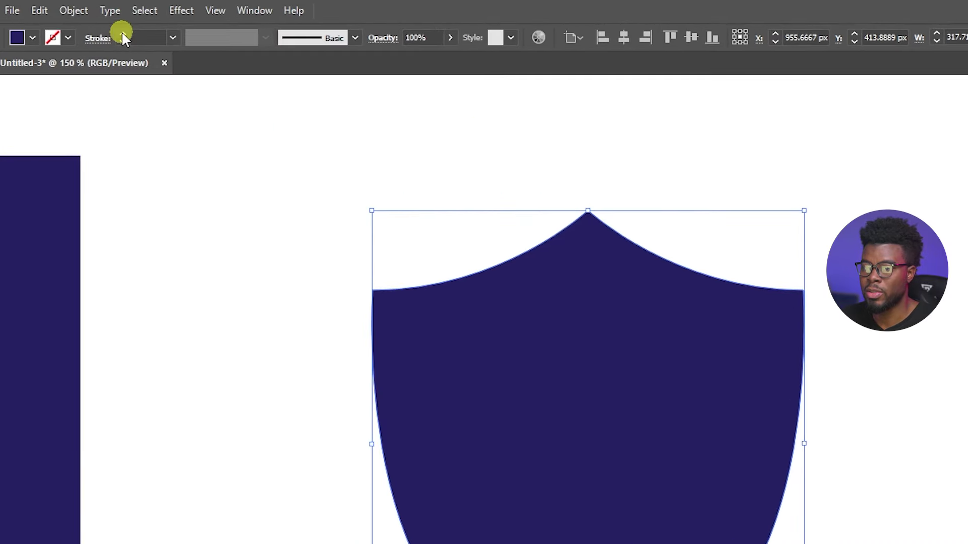
- Give the navy shield a 20 pt magenta stroke
click(119, 21)
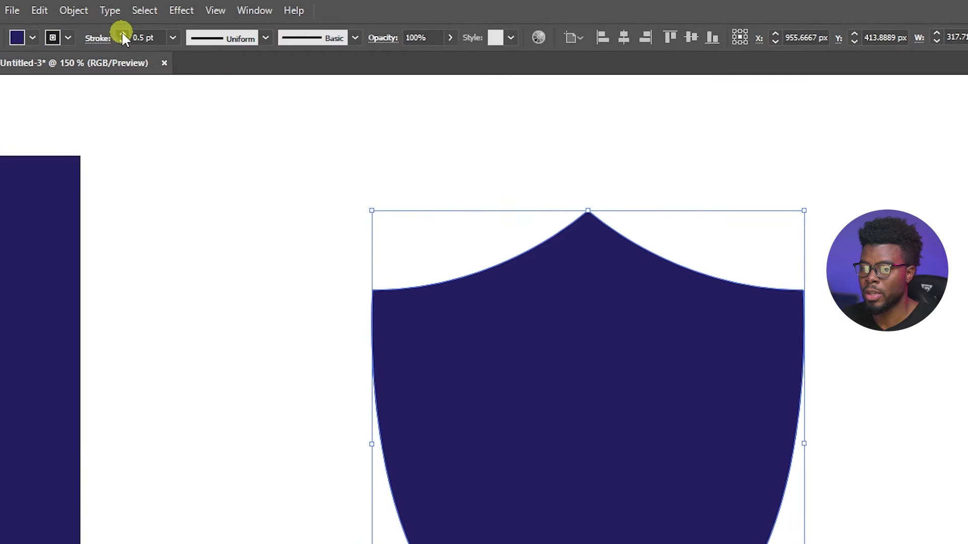
click(144, 40)
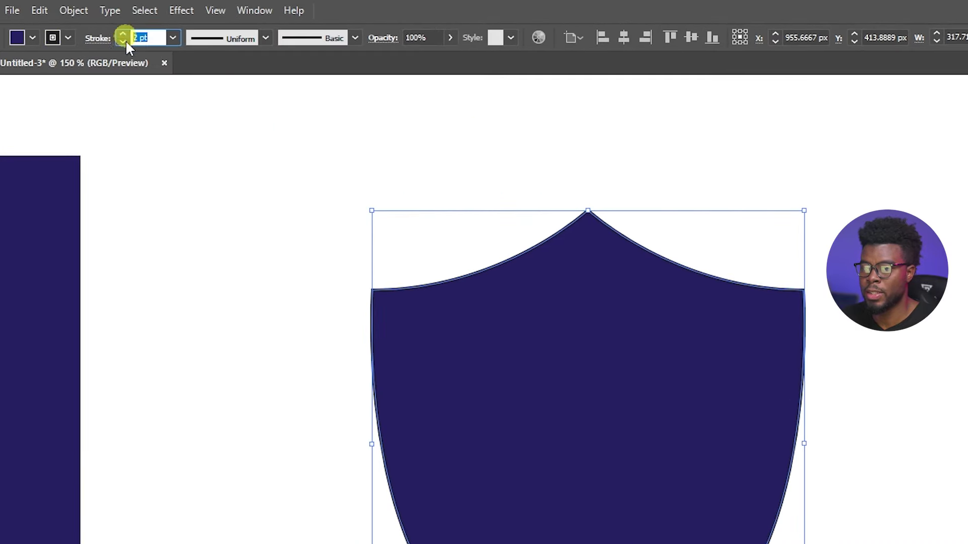
text(20)
key(Return)
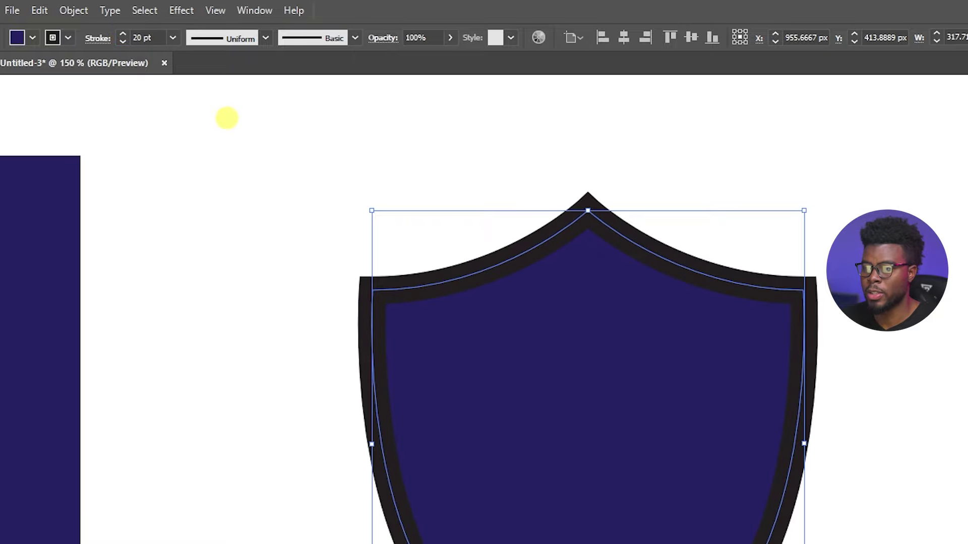
click(68, 38)
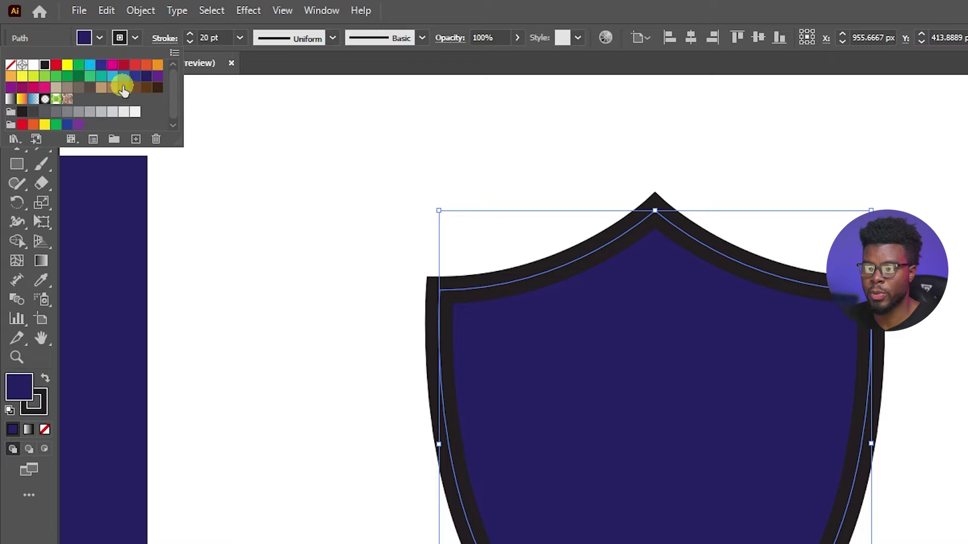
click(112, 65)
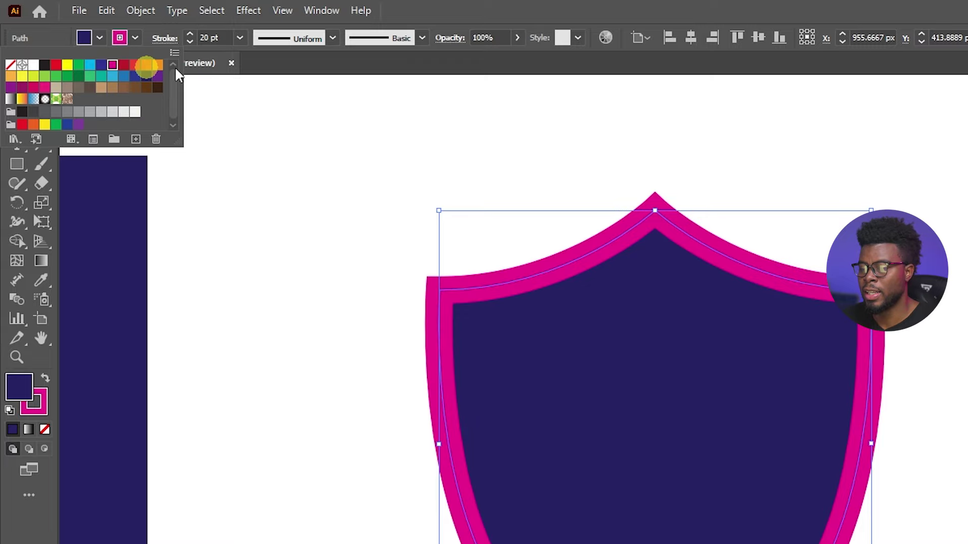
- Deselect, then marquee-select the pink-outlined shield
click(889, 187)
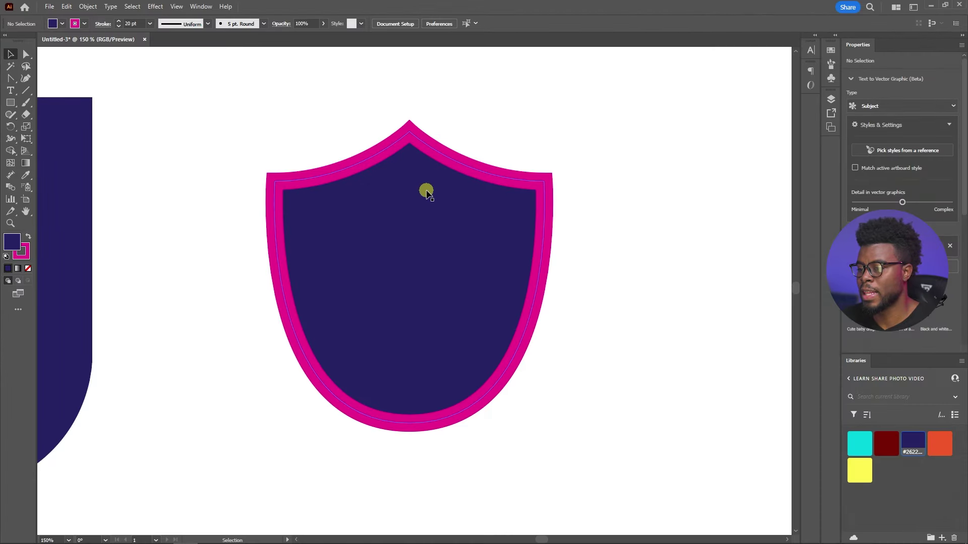
key(ctrl+minus)
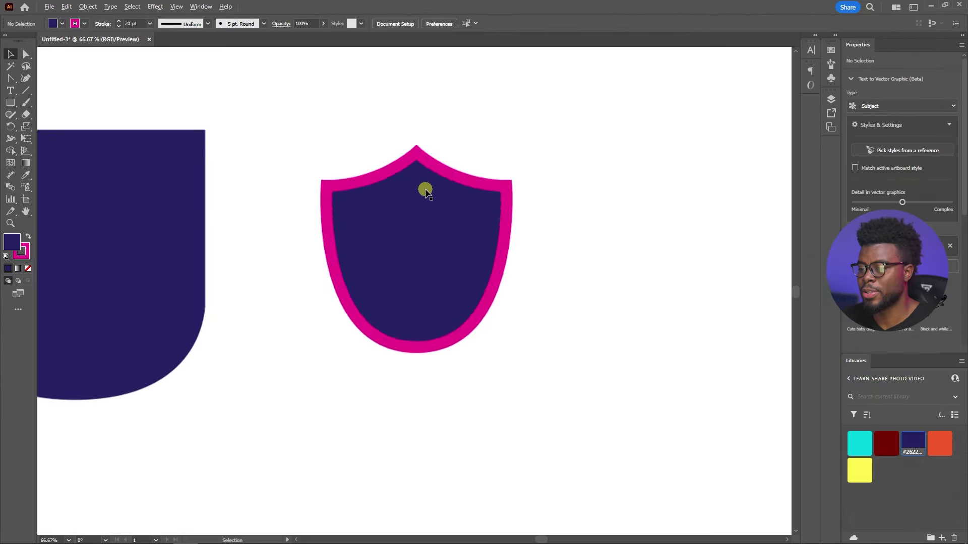
key(ctrl+plus)
drag(353, 236, 353, 237)
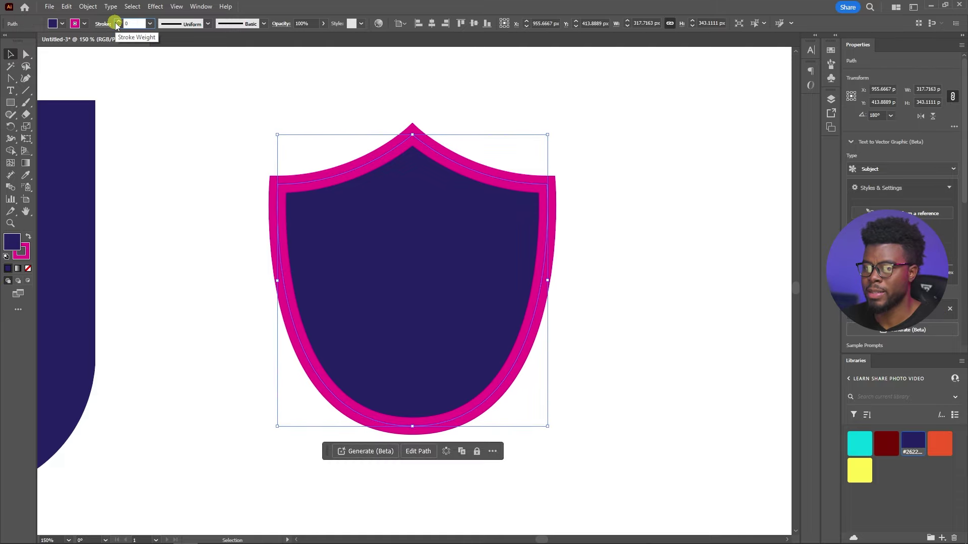
- Remove the shield's pink stroke and check its anchor points
key(Return)
key(ctrl+minus)
key(ctrl+minus)
scroll(247, 151, left, 2)
key(a)
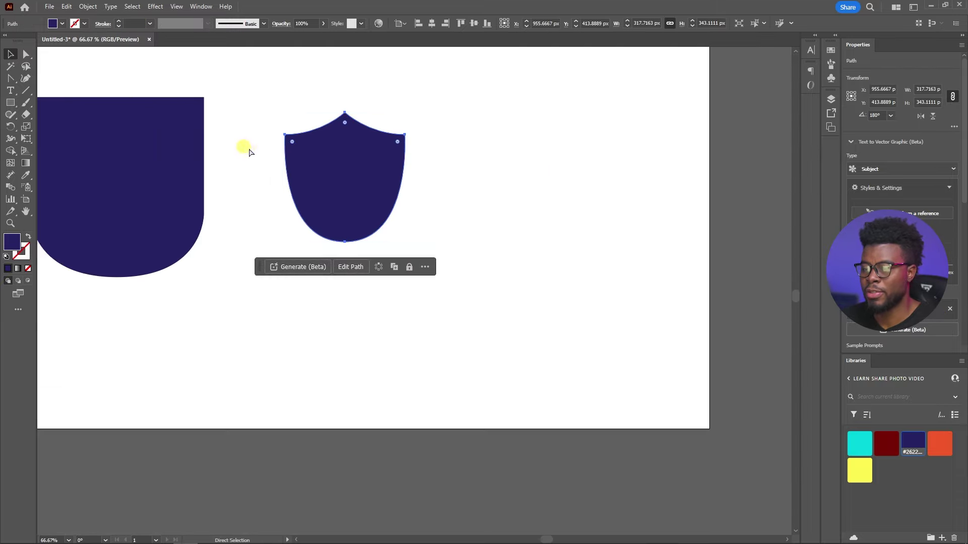
scroll(249, 152, left, 3)
key(v)
scroll(292, 146, up, 1)
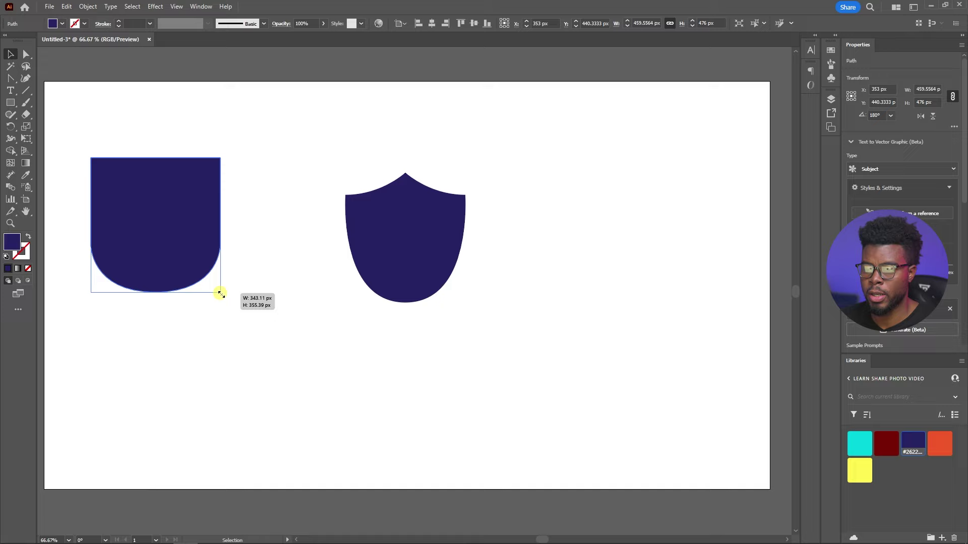
- Move the shield right beside the rounded shape and deselect everything
drag(410, 238, 316, 217)
click(458, 238)
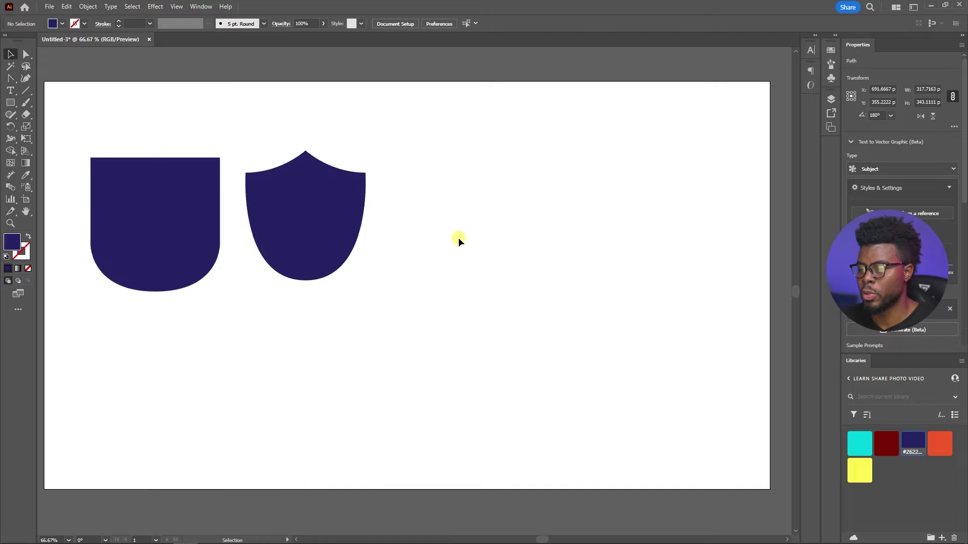
scroll(495, 233, up, 2)
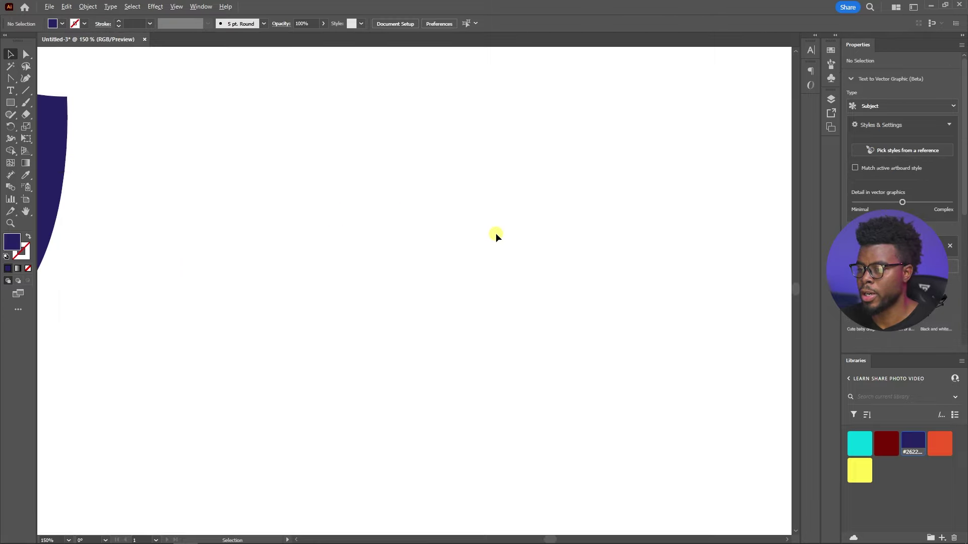
- Pen-draw four corner anchors for the new half's flat top, left shoulder and notch
key(p)
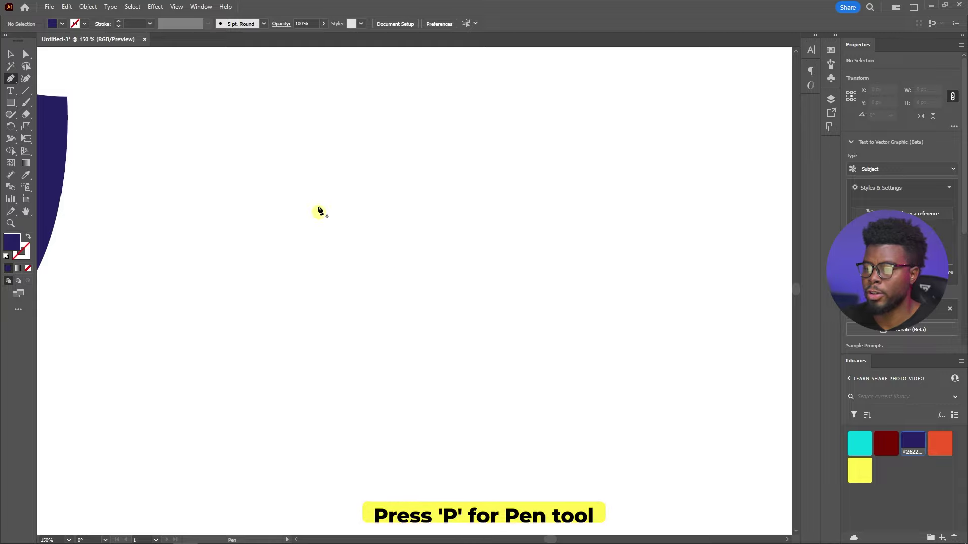
click(416, 171)
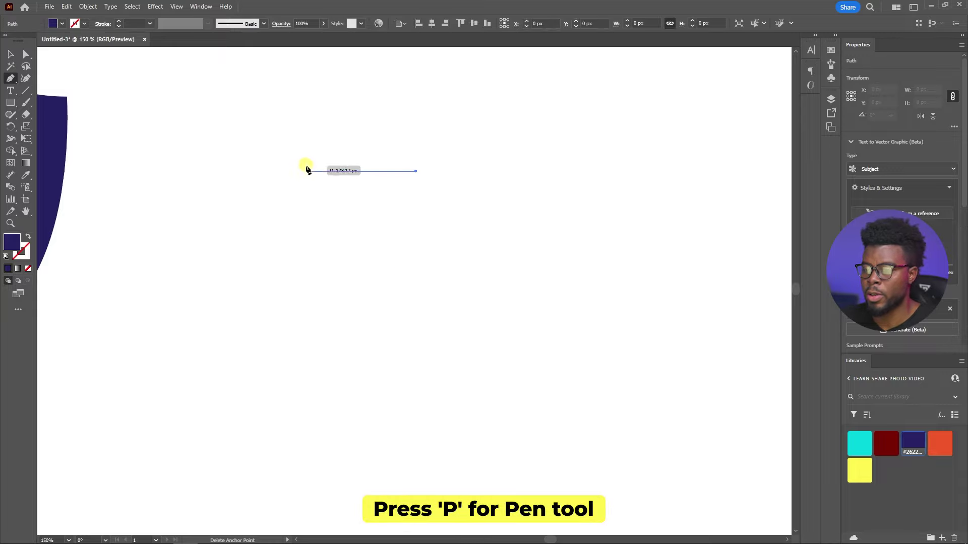
click(256, 172)
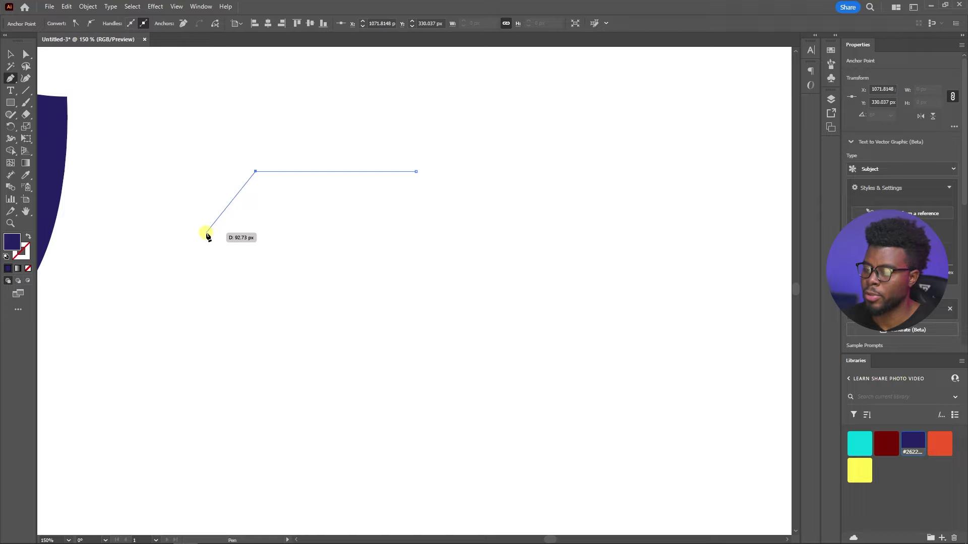
click(206, 232)
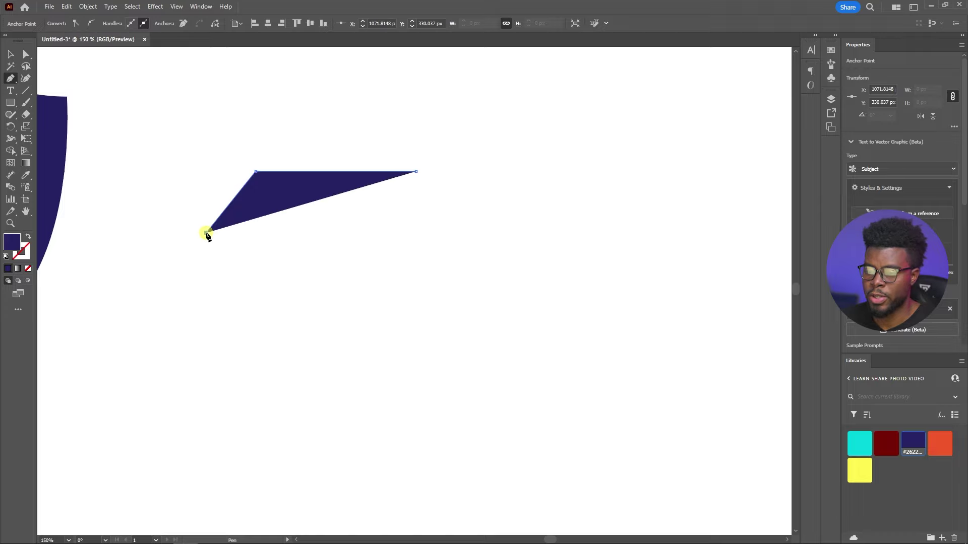
click(282, 282)
scroll(282, 283, down, 3)
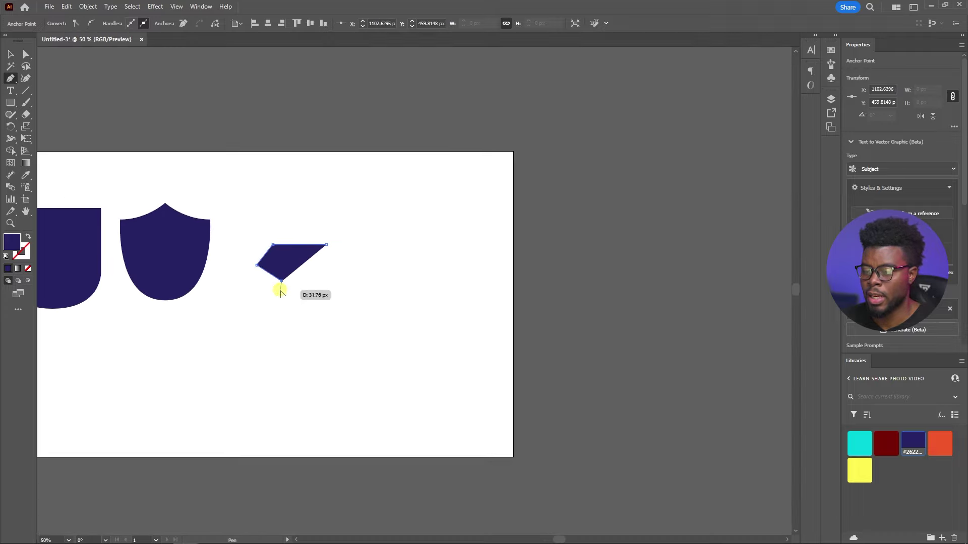
scroll(280, 293, up, 3)
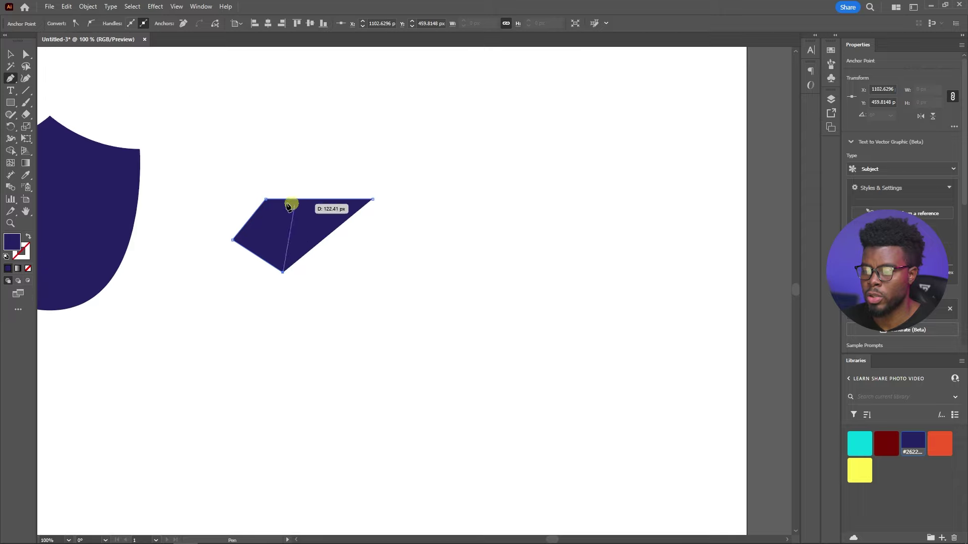
scroll(290, 280, down, 2)
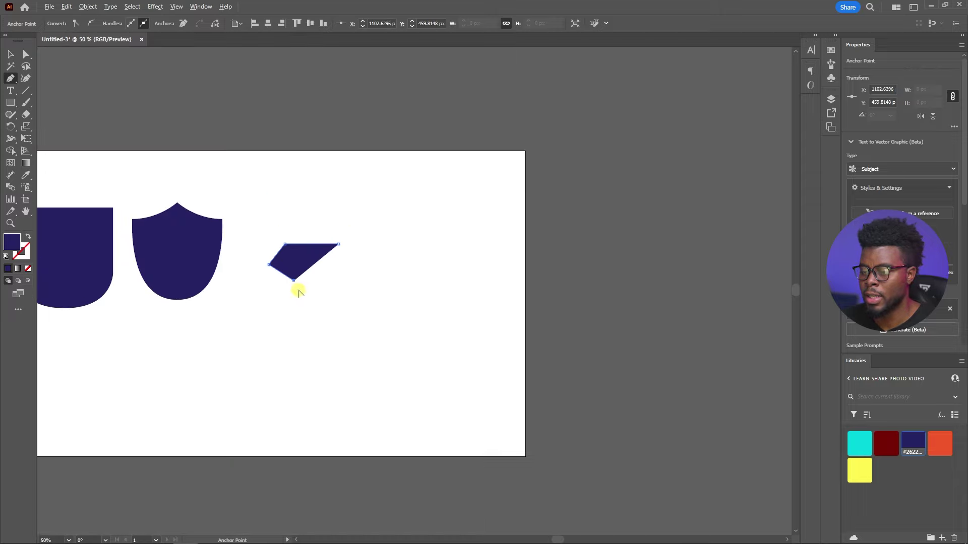
- Try a curved anchor at the bottom of the half shield, then undo it
drag(298, 291, 337, 401)
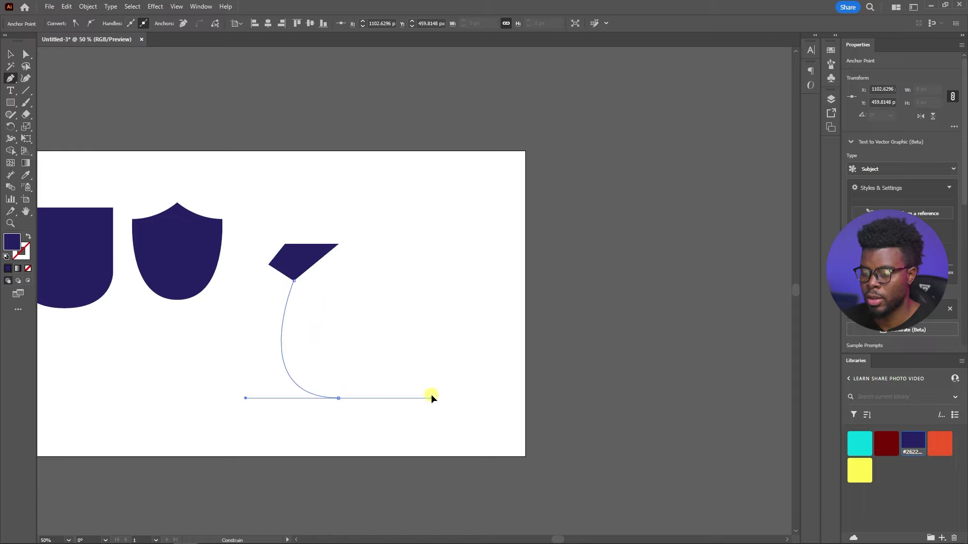
drag(454, 395, 447, 396)
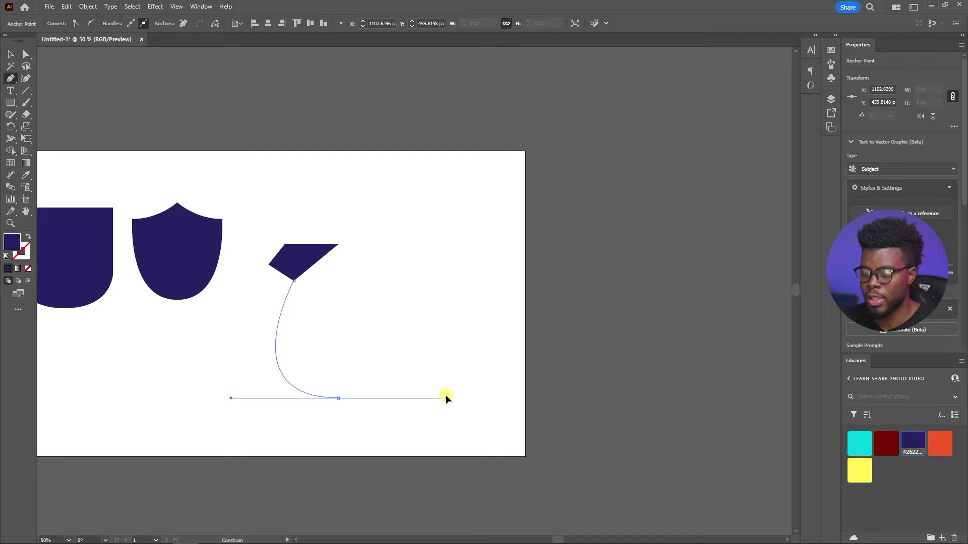
drag(446, 397, 445, 398)
scroll(378, 395, up, 1)
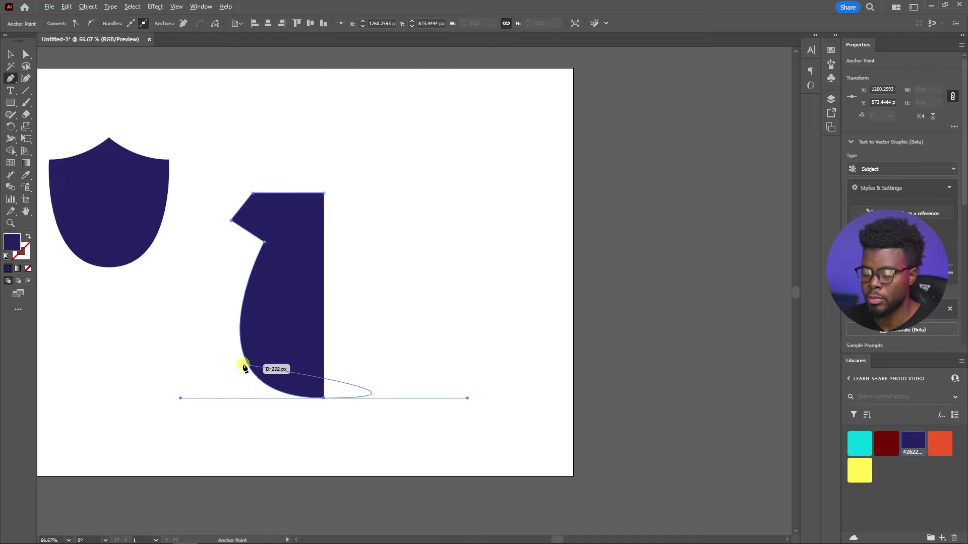
key(ctrl+z)
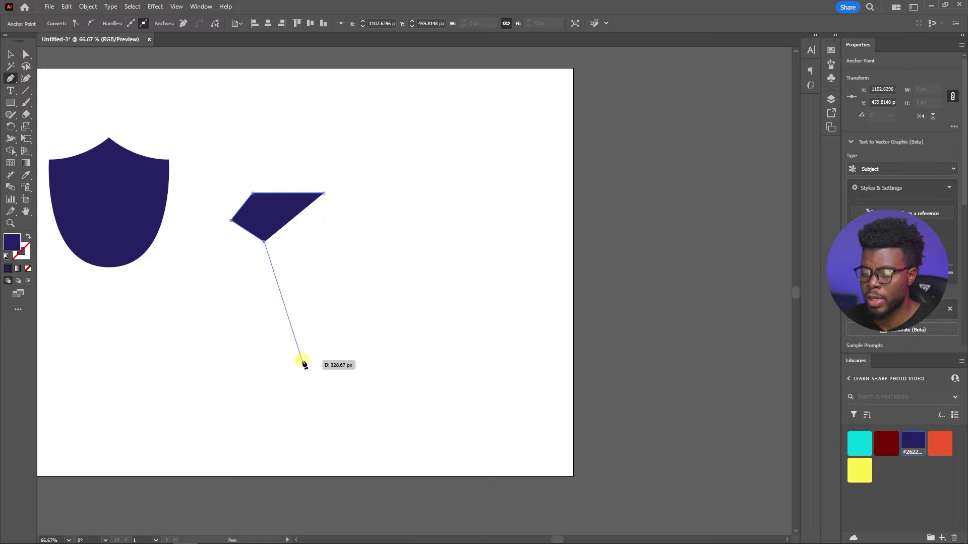
- Add a smooth point curving the left side, undoing a misplaced bottom point
drag(294, 347, 379, 355)
scroll(322, 378, up, 1)
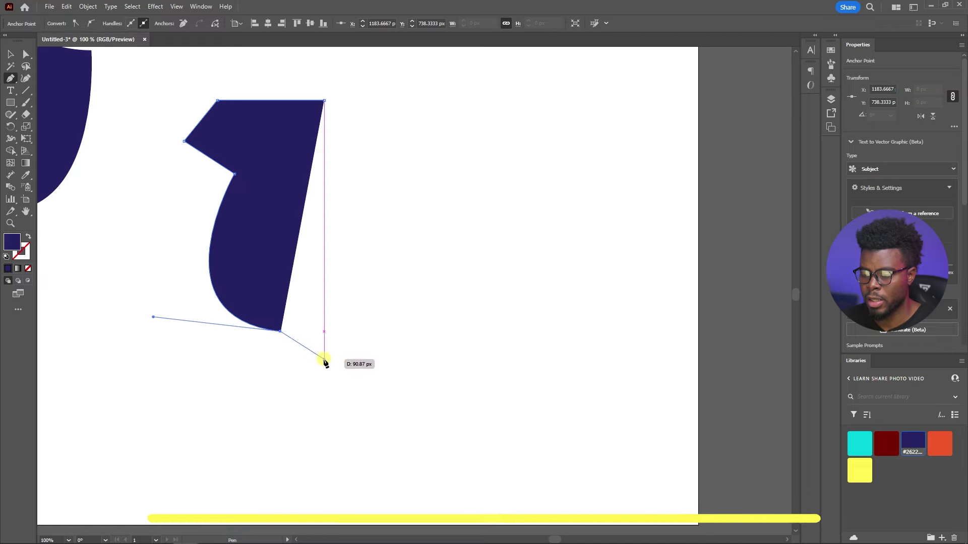
drag(324, 359, 320, 387)
key(ctrl+z)
scroll(312, 359, up, 1)
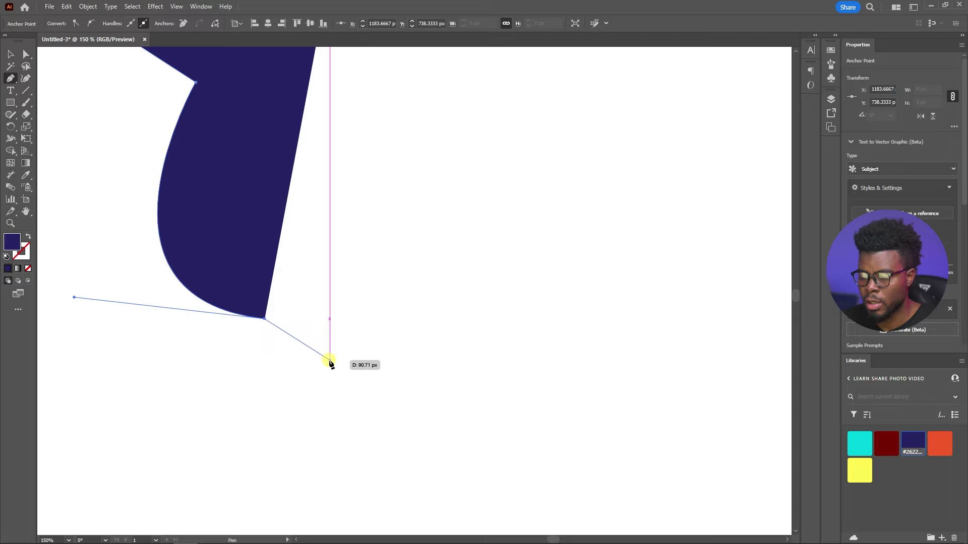
scroll(330, 363, up, 4)
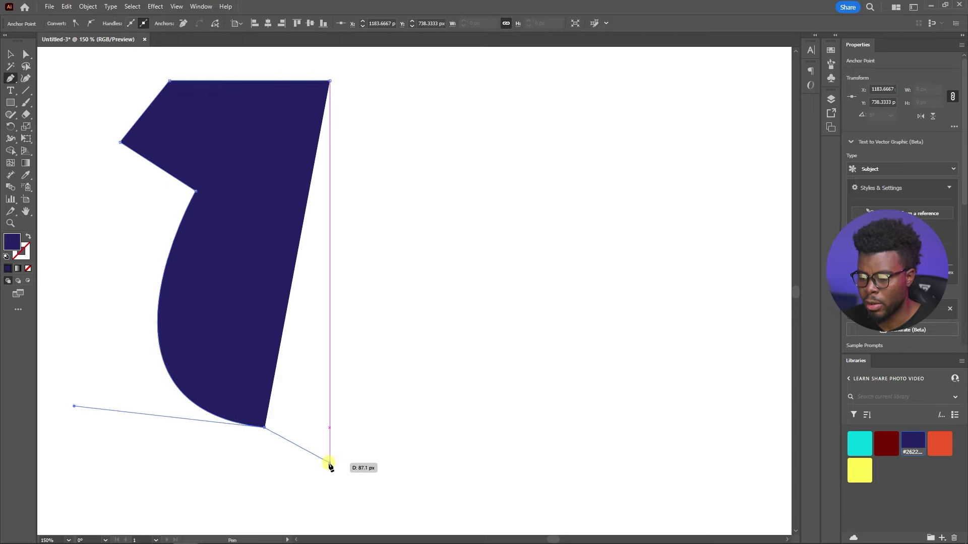
- Place the bottom tip with a curved final segment, then end drawing and deselect
drag(329, 462, 325, 494)
key(v)
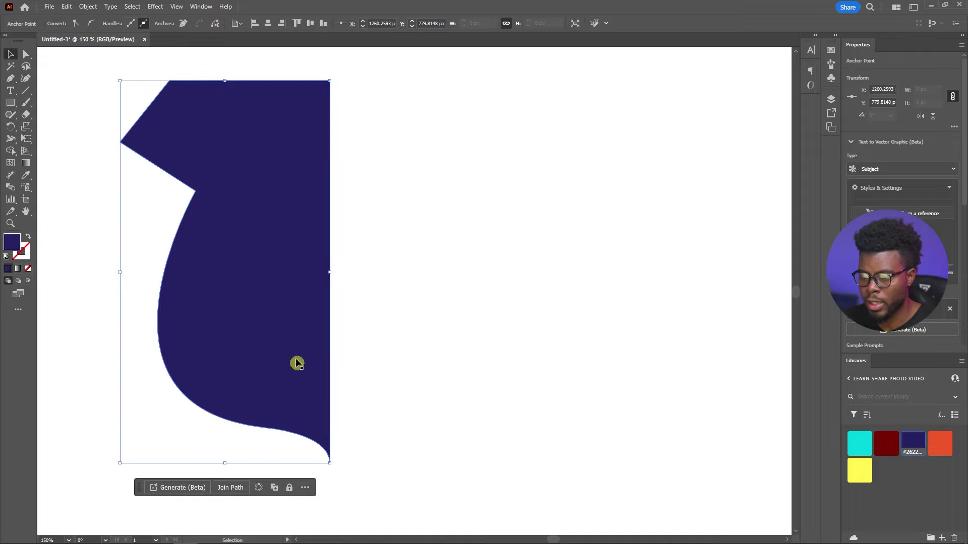
scroll(296, 363, down, 2)
scroll(296, 345, left, 2)
key(ctrl+shift+a)
- Pull curve handles out of the notch anchor with the Anchor Point tool
click(297, 345)
scroll(305, 322, up, 3)
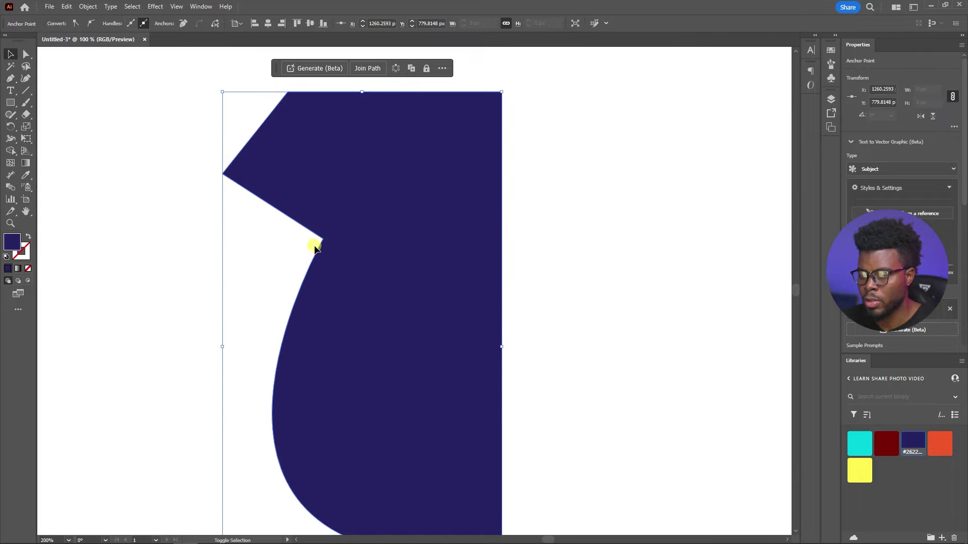
key(shift+c)
scroll(324, 247, down, 2)
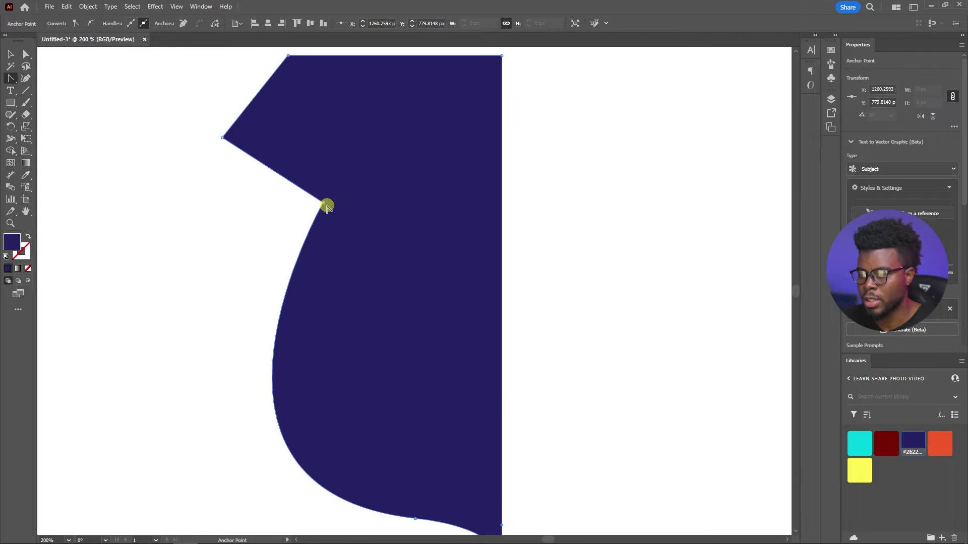
scroll(326, 207, down, 1)
scroll(326, 207, up, 1)
scroll(326, 207, down, 1)
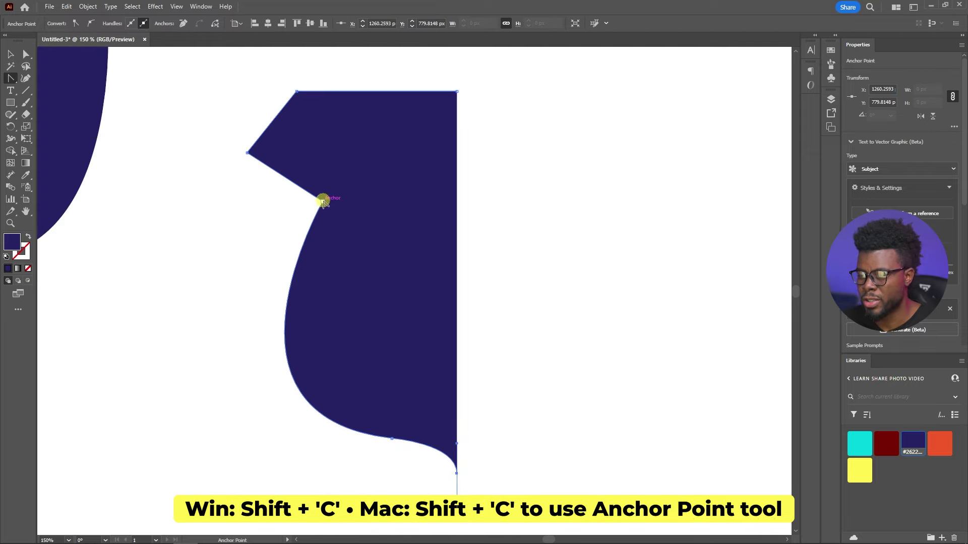
drag(323, 201, 278, 199)
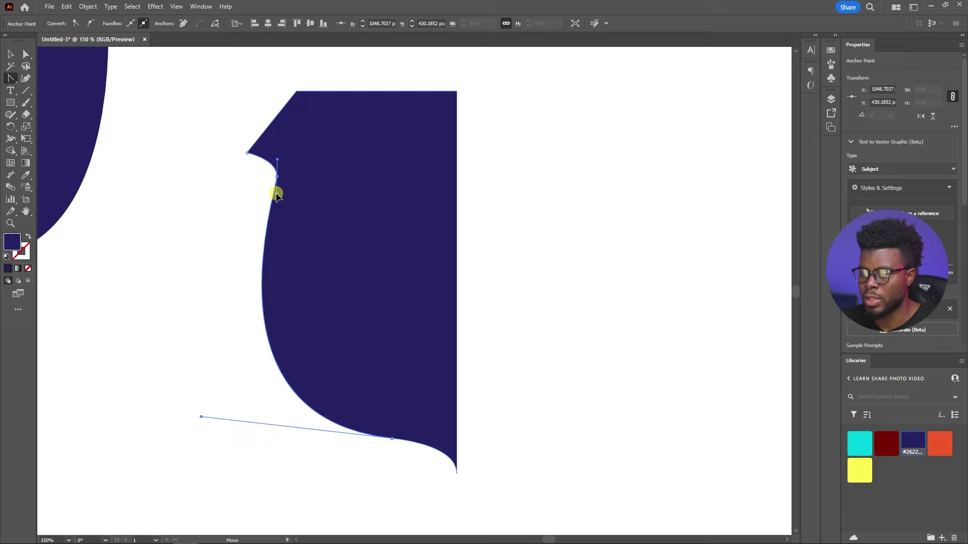
mouse_move(276, 194)
mouse_down()
mouse_move(258, 258)
mouse_move(276, 207)
mouse_up()
- Reshape the left curve below the notch, then reselect the half shield
scroll(280, 208, up, 1)
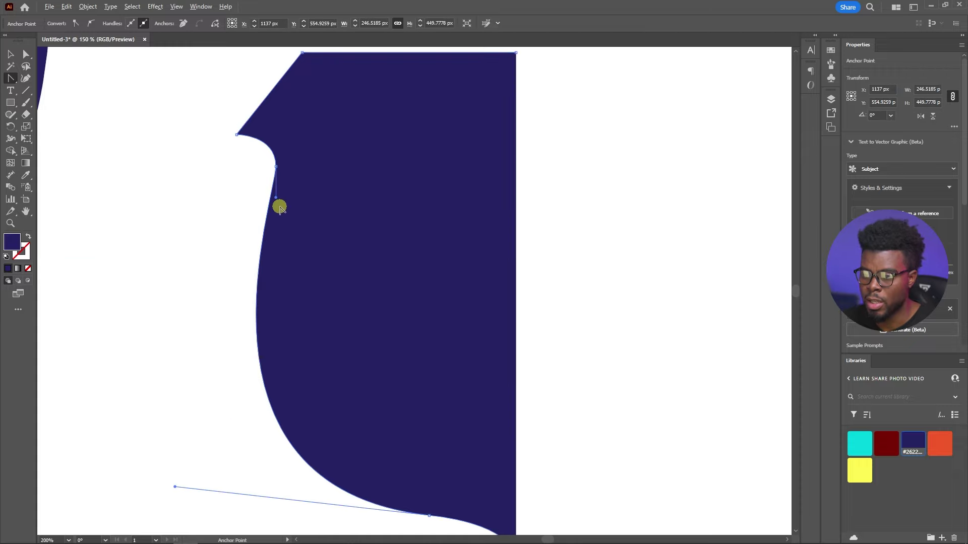
click(276, 167)
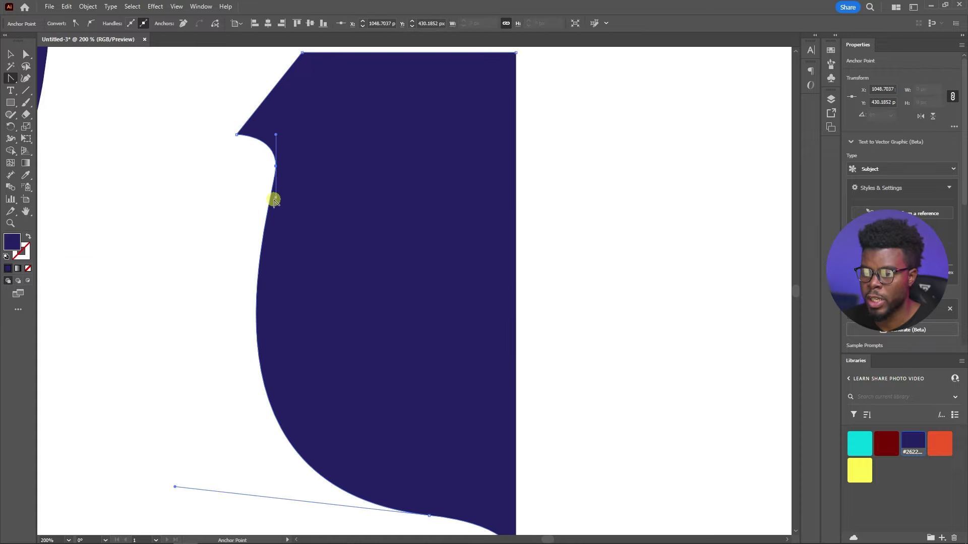
drag(276, 200, 259, 281)
key(v)
click(621, 247)
scroll(621, 247, down, 1)
scroll(579, 247, right, 3)
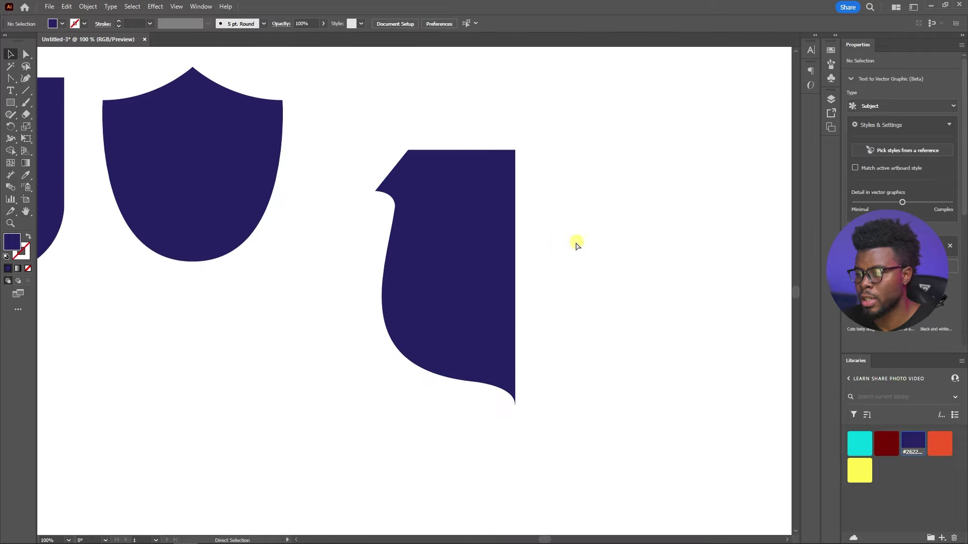
scroll(350, 250, up, 1)
click(346, 223)
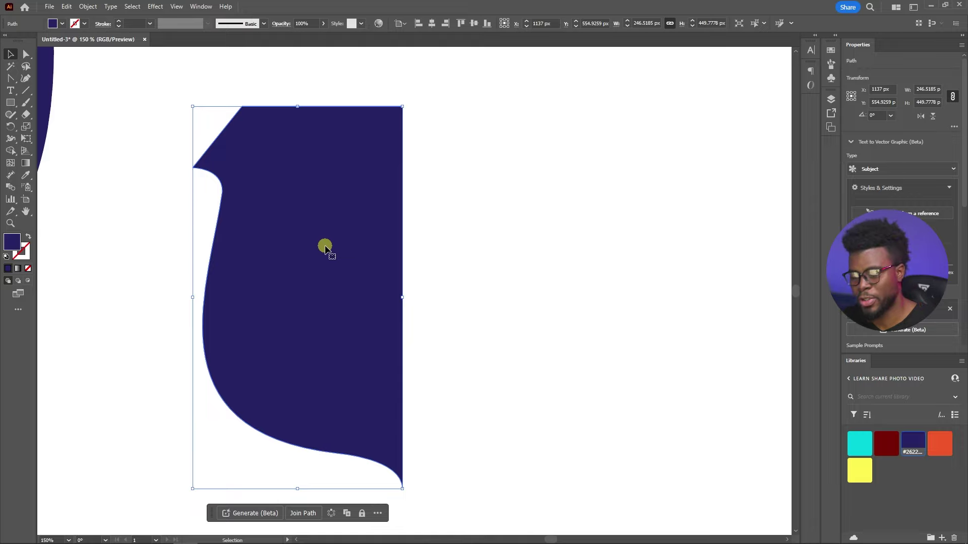
- Make a vertically reflected copy of the navy half
key(a)
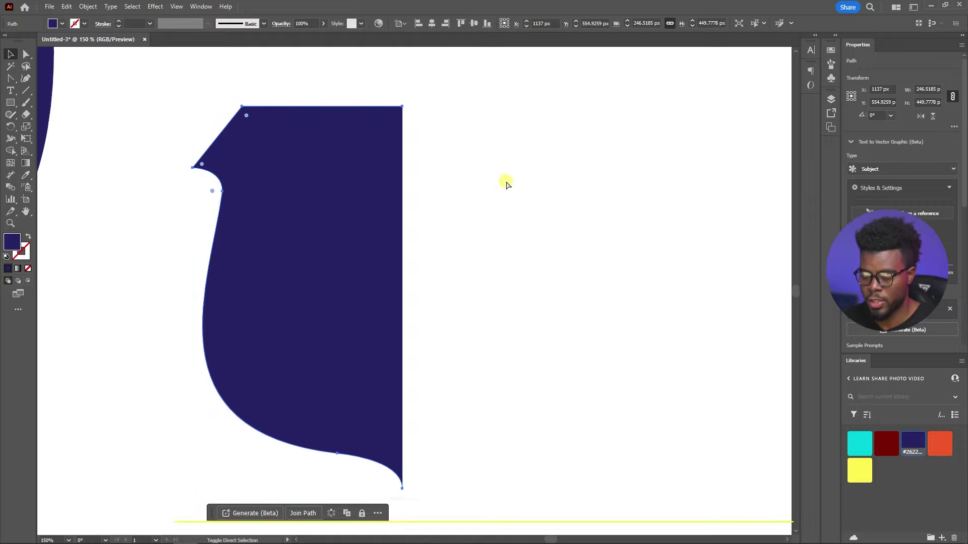
key(v)
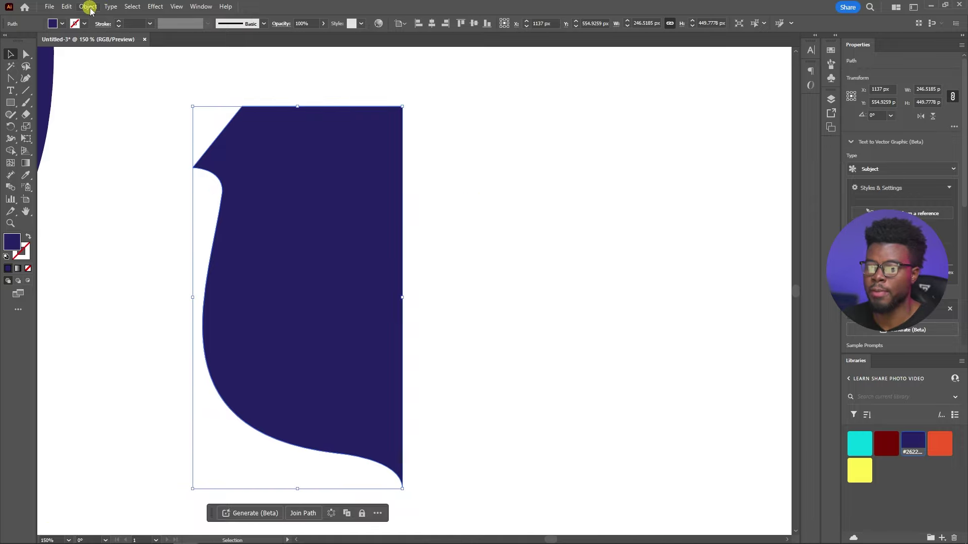
click(89, 7)
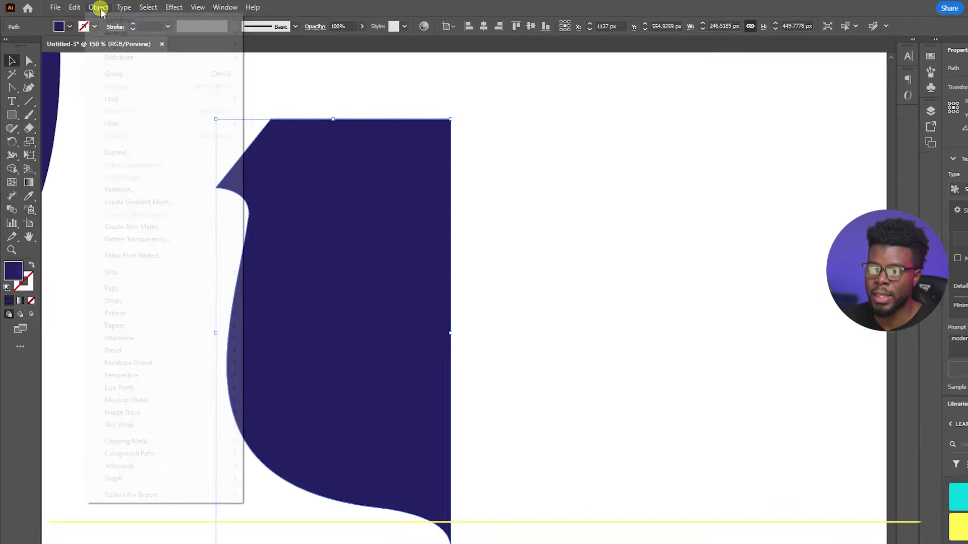
mouse_move(93, 17)
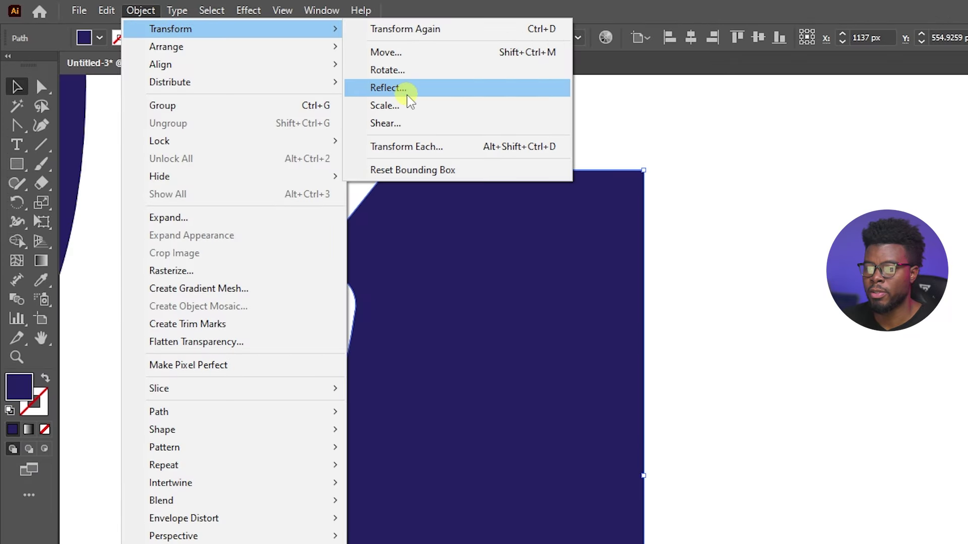
click(399, 88)
click(479, 332)
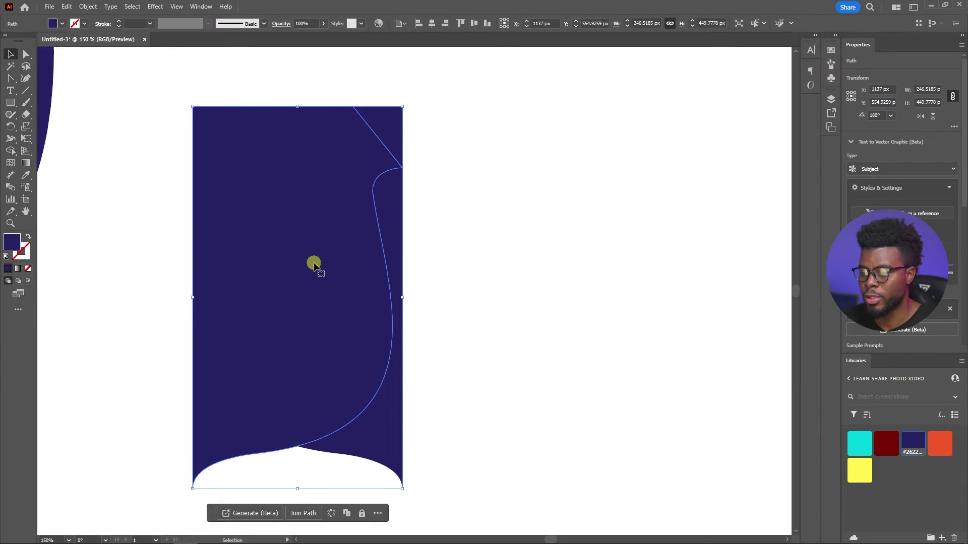
- Drag the mirrored copy right to meet the original, then deselect
drag(314, 263, 524, 266)
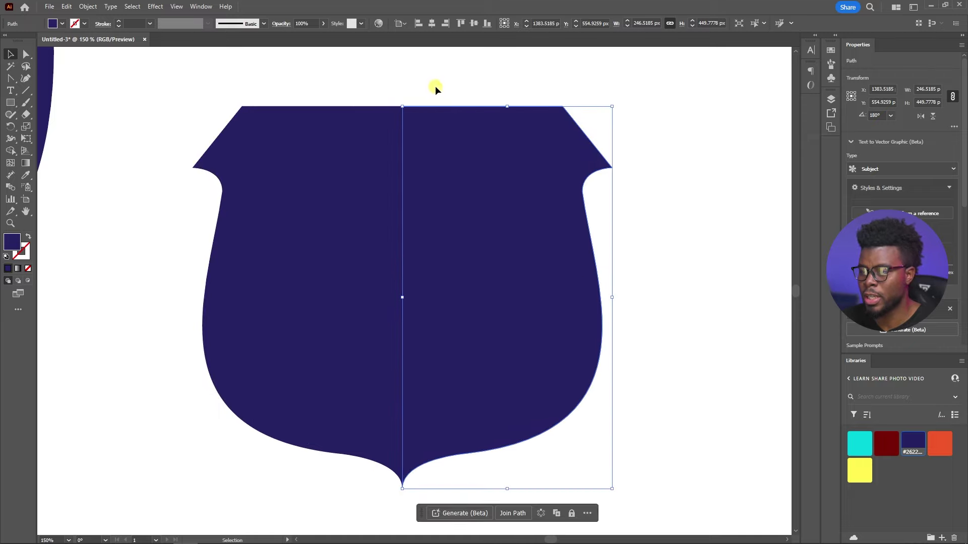
click(448, 83)
scroll(453, 101, down, 1)
scroll(456, 146, up, 2)
scroll(452, 173, up, 1)
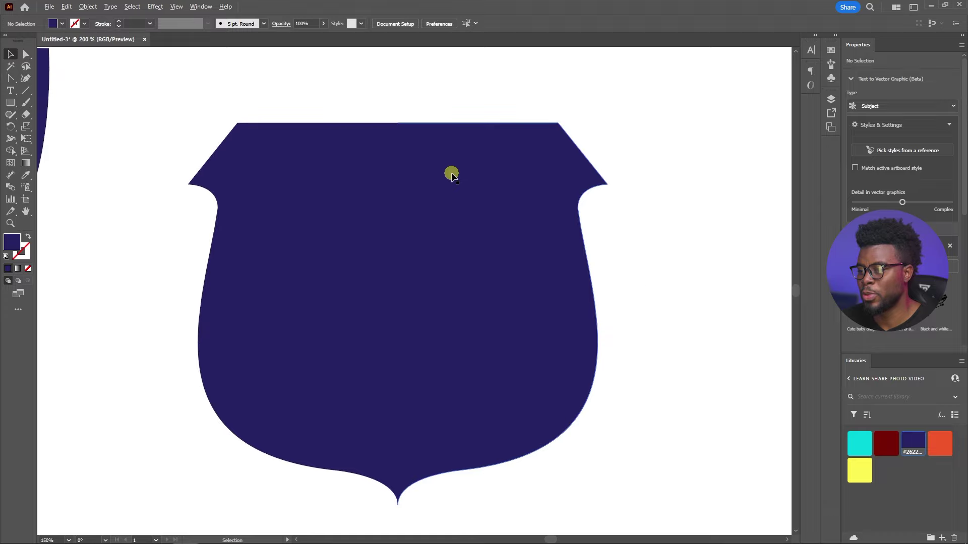
scroll(451, 176, down, 2)
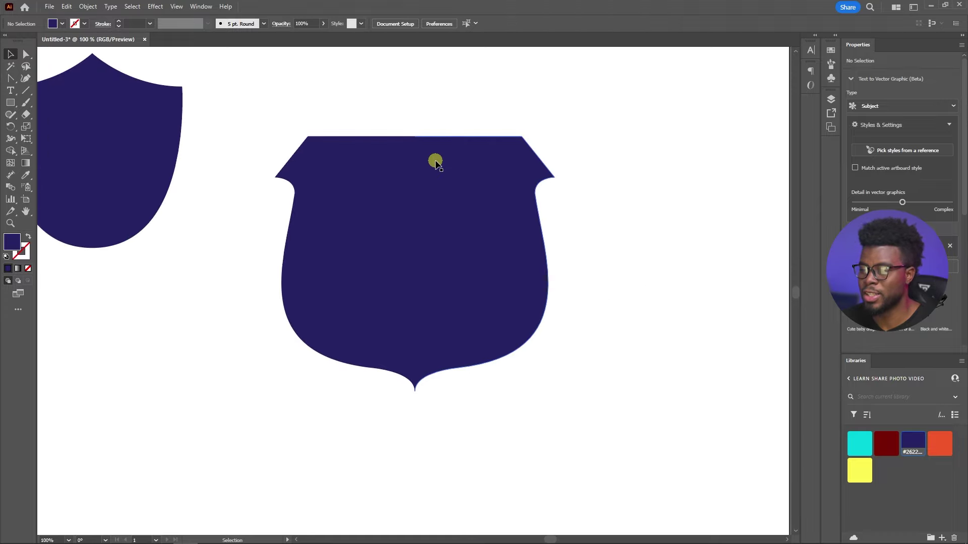
click(458, 180)
key(ctrl+shift+a)
drag(458, 184, 509, 185)
click(410, 263)
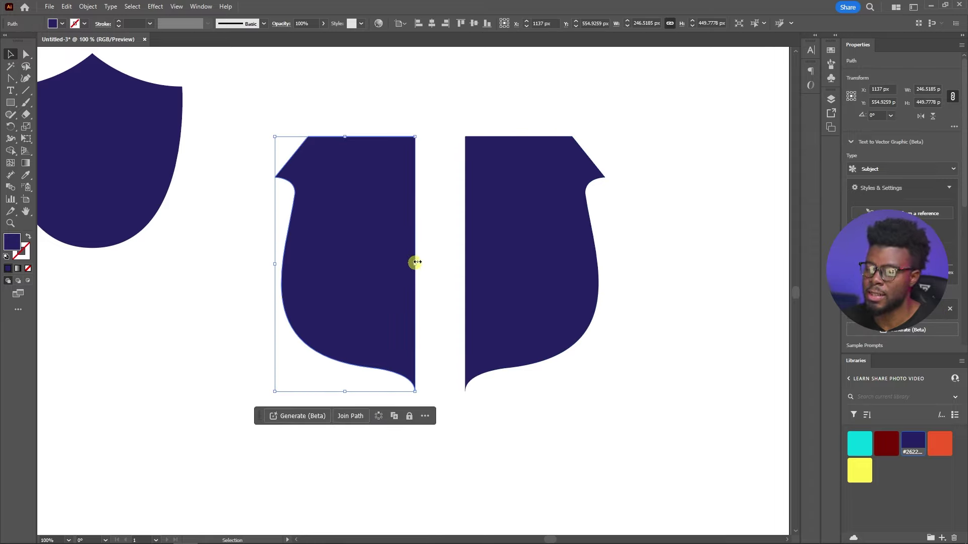
drag(418, 267, 370, 262)
key(ctrl+z)
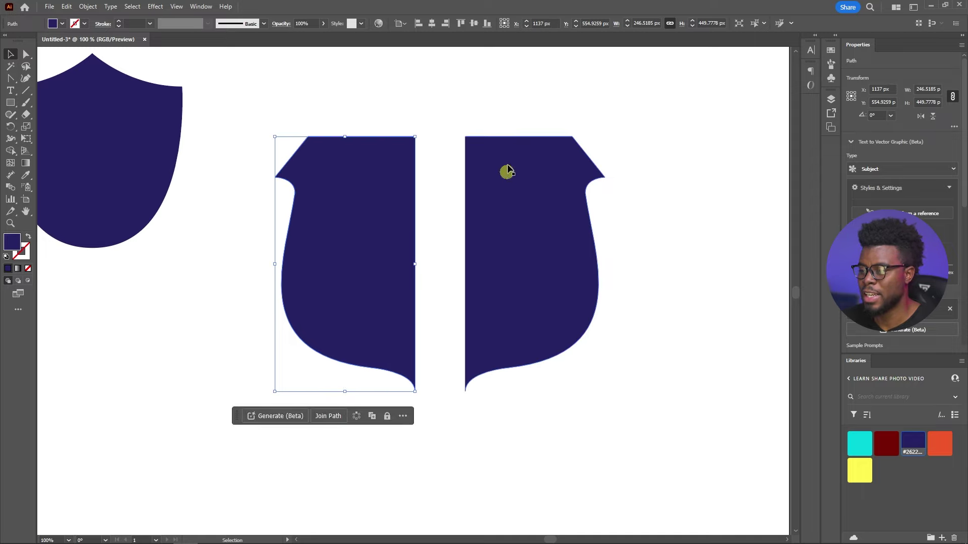
click(520, 207)
drag(527, 209, 485, 211)
- Join both shield halves into one path, dismissing the alert
shift+click(403, 240)
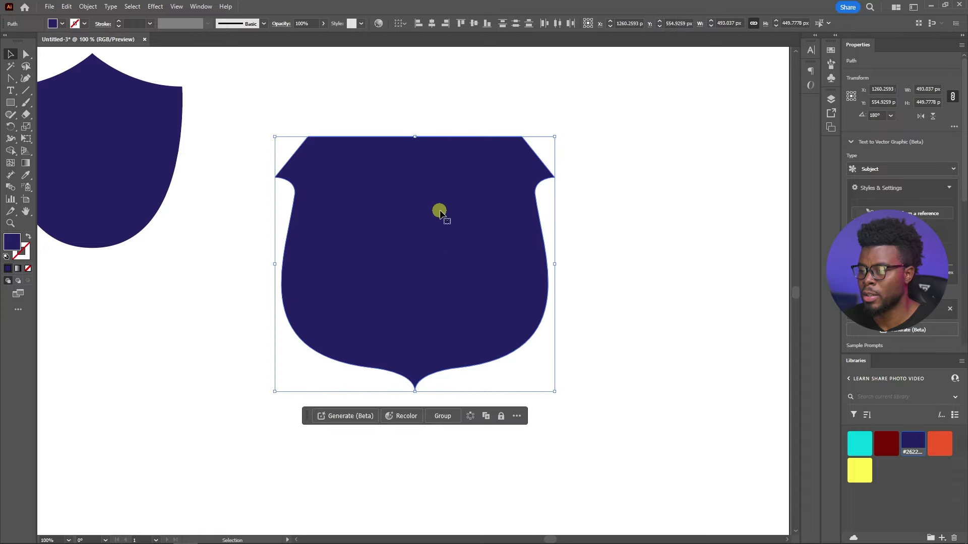
right_click(448, 193)
click(487, 314)
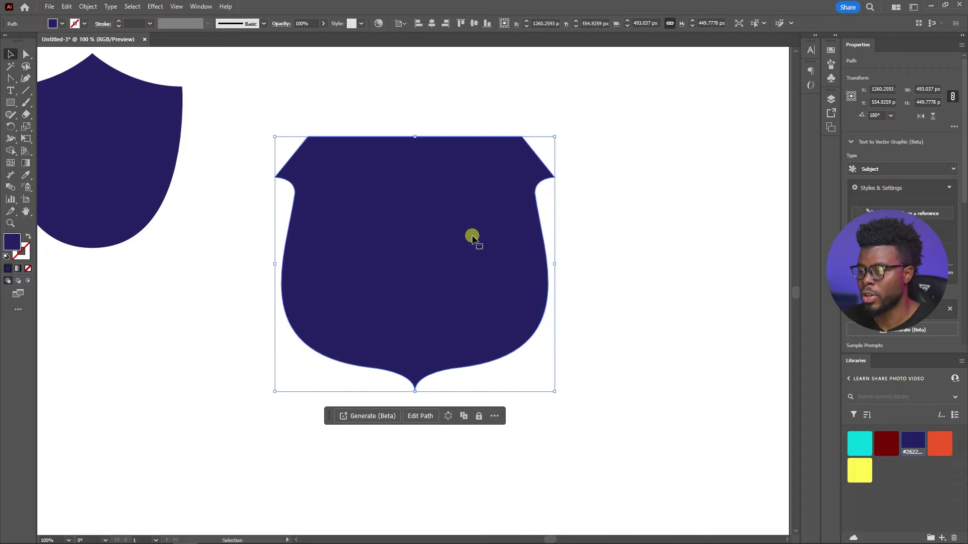
right_click(473, 237)
click(507, 385)
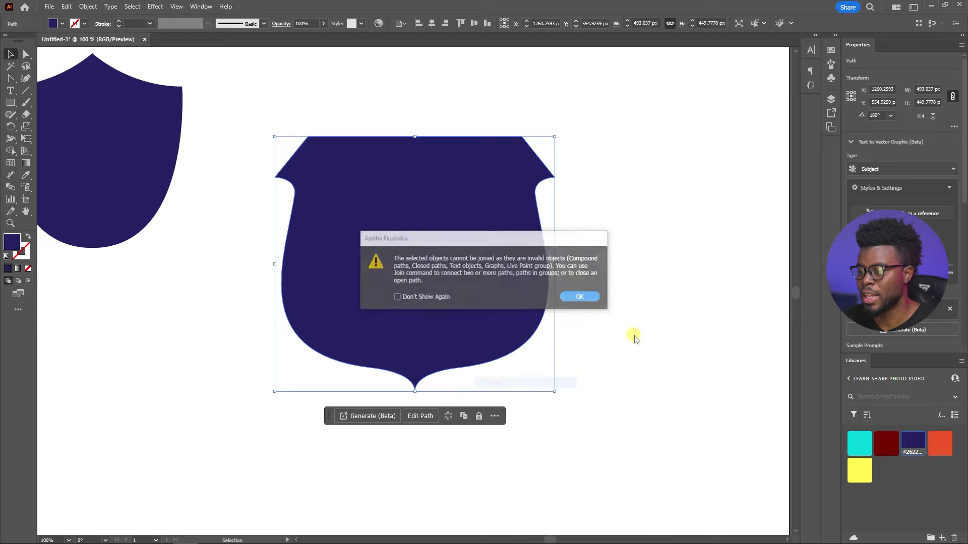
click(576, 298)
click(624, 287)
- Drag the shield to the artboard's lower left and scale it to about 242 px wide
scroll(554, 254, up, 1)
scroll(555, 253, down, 3)
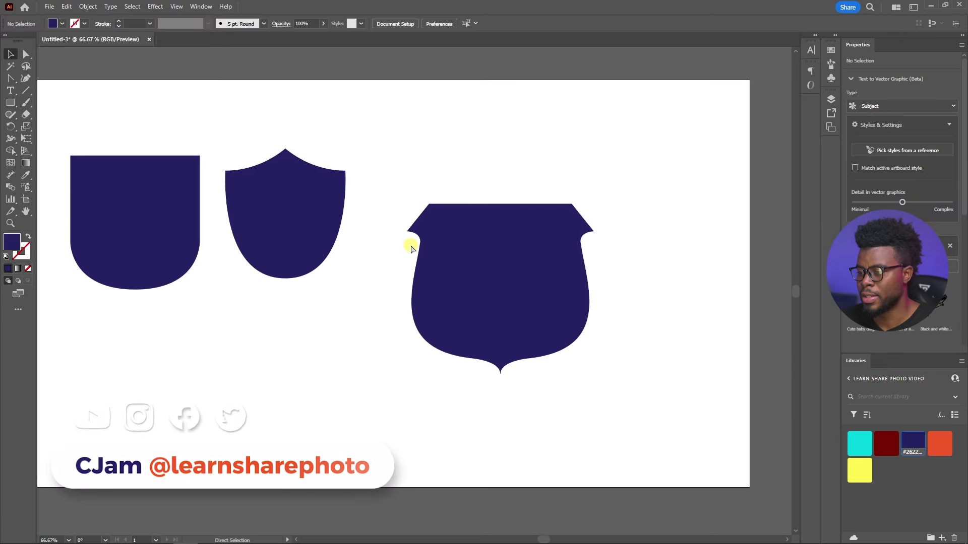
scroll(410, 244, left, 2)
click(540, 253)
drag(539, 253, 148, 352)
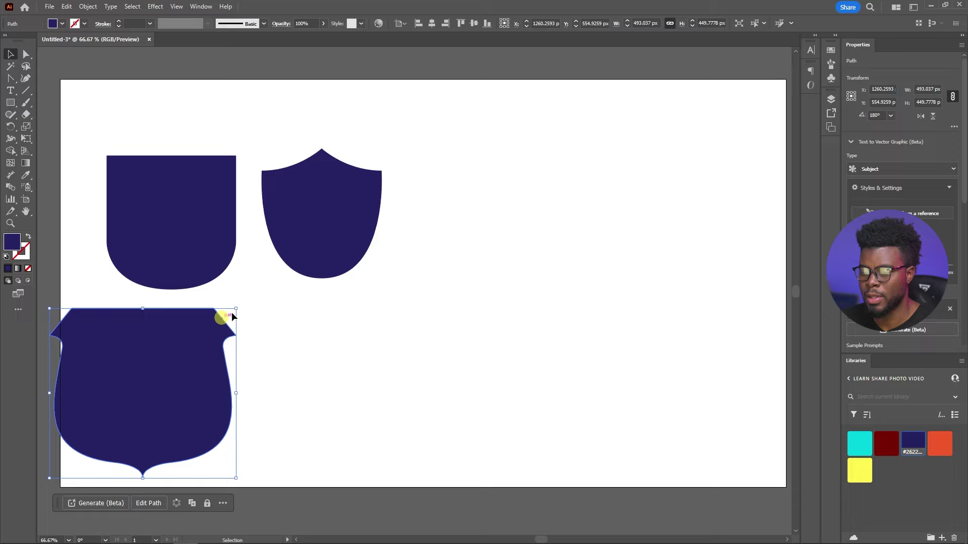
drag(237, 307, 102, 461)
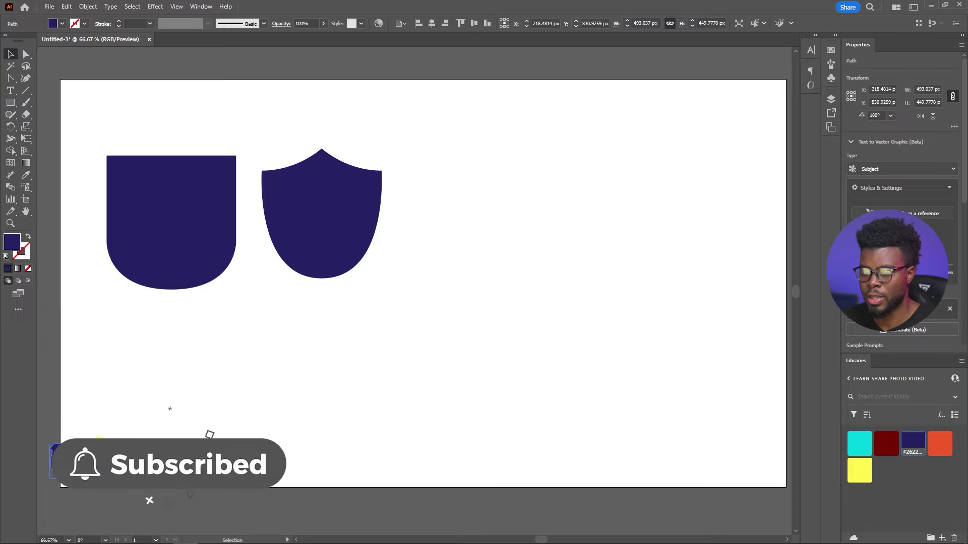
- Deselect the small shield
click(222, 396)
scroll(501, 202, up, 1)
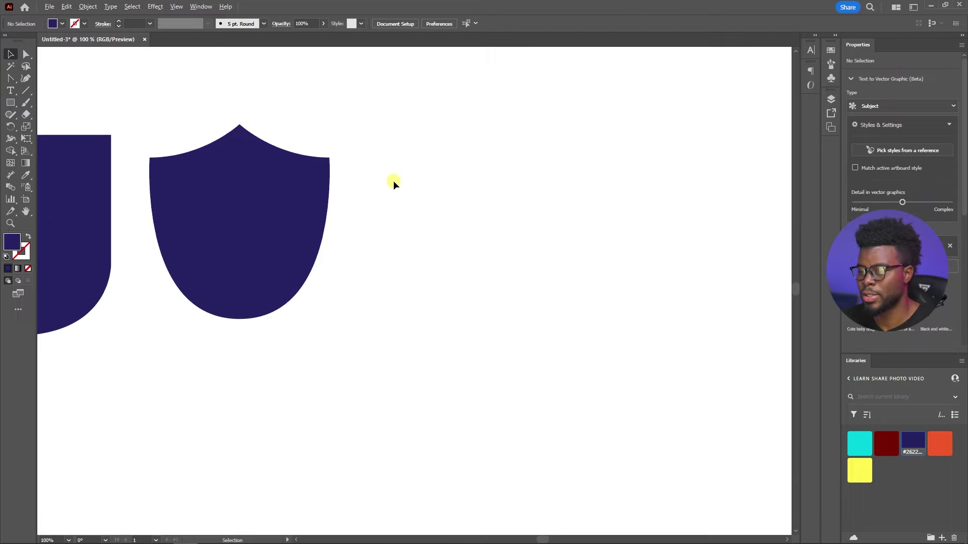
scroll(390, 182, left, 4)
scroll(473, 194, down, 3)
- Pen-draw a new half shield with a curved top edge and sweeping left side
key(p)
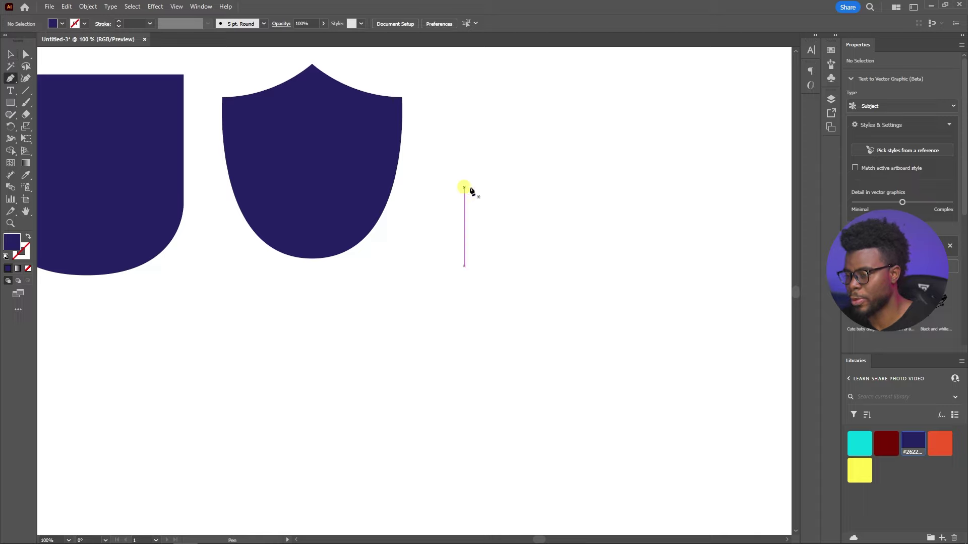
scroll(454, 207, down, 2)
scroll(436, 197, right, 1)
scroll(435, 194, up, 3)
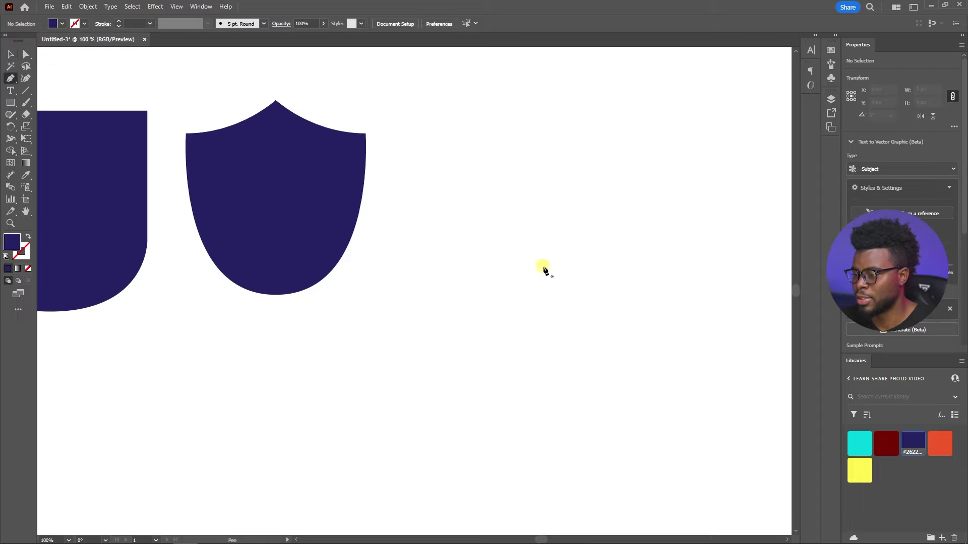
click(558, 244)
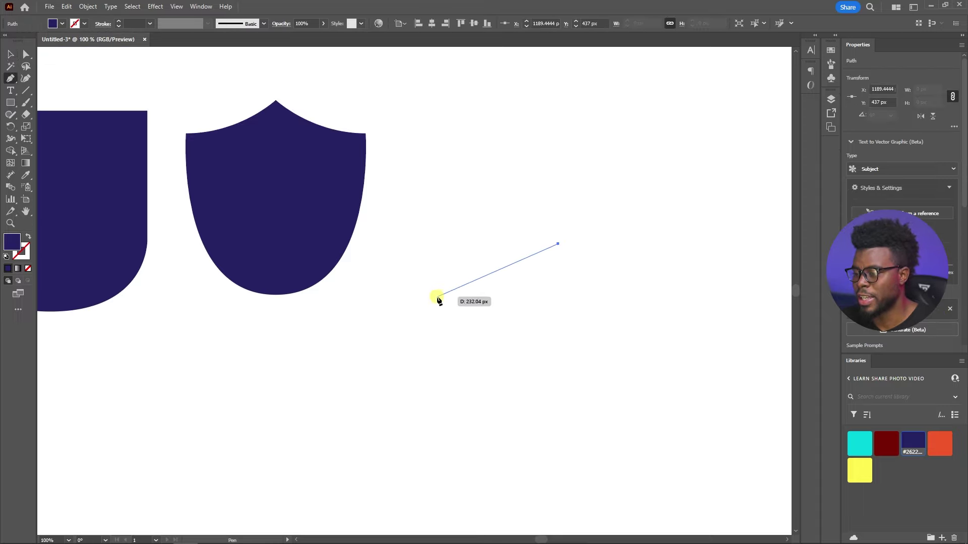
drag(420, 306, 400, 333)
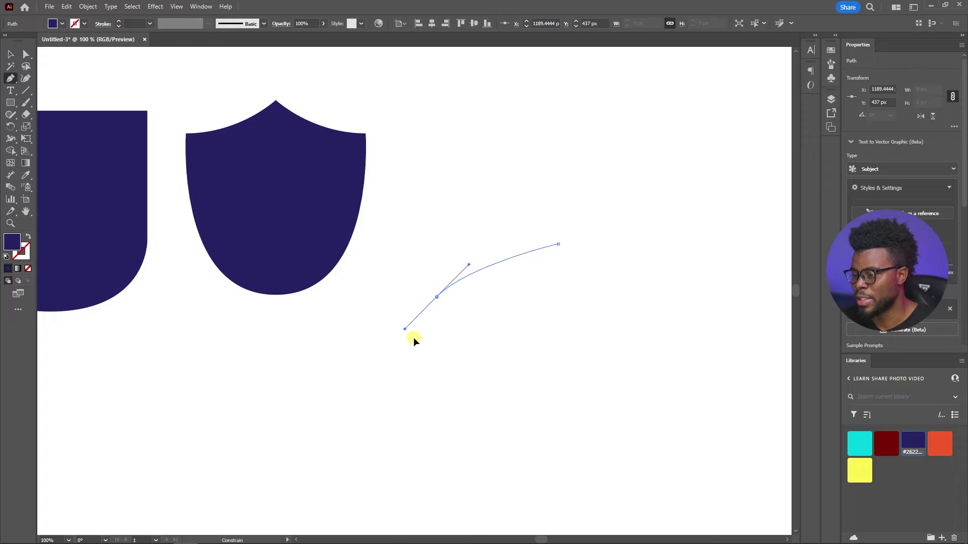
scroll(477, 240, down, 5)
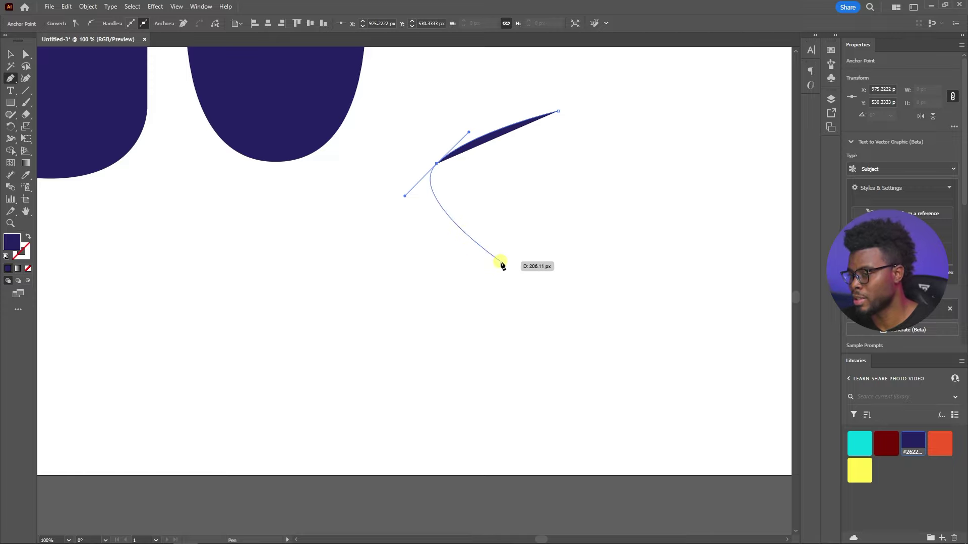
key(Escape)
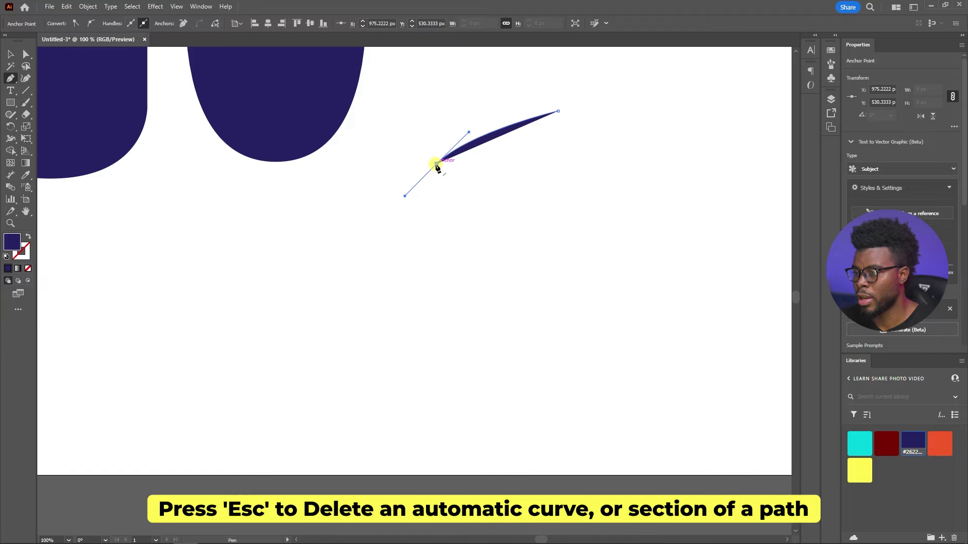
click(437, 164)
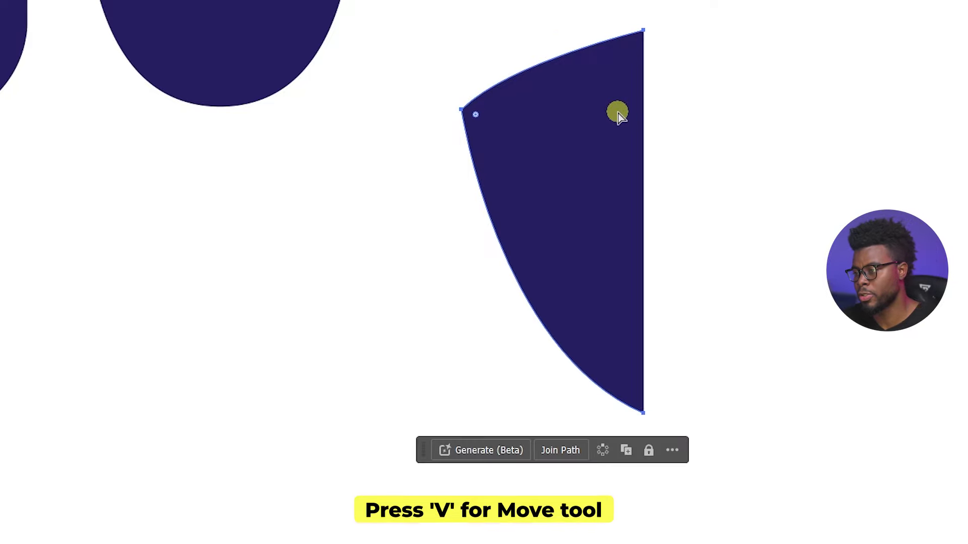
- Reflect a vertical copy of the new half and move it right to form the shield
click(615, 113)
click(67, 6)
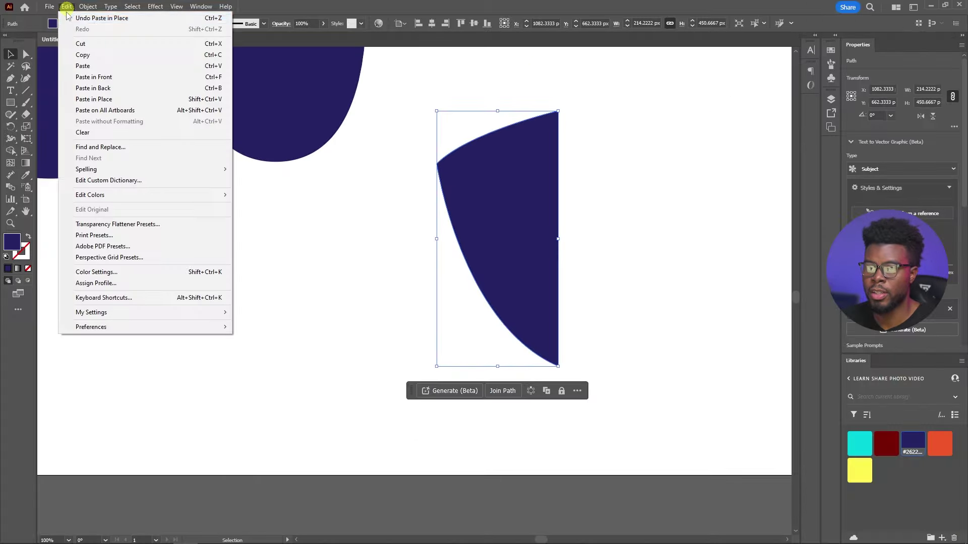
mouse_move(88, 7)
mouse_move(148, 18)
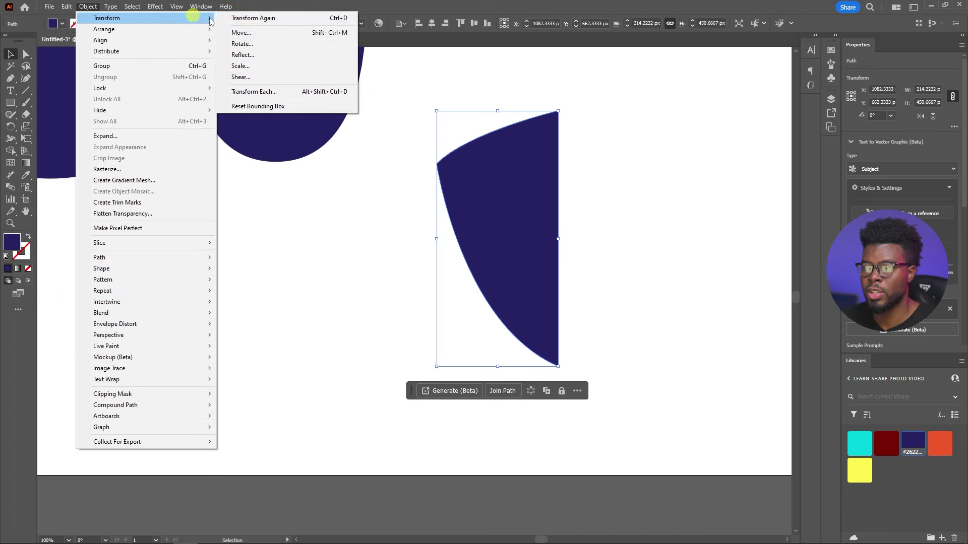
click(261, 61)
click(488, 329)
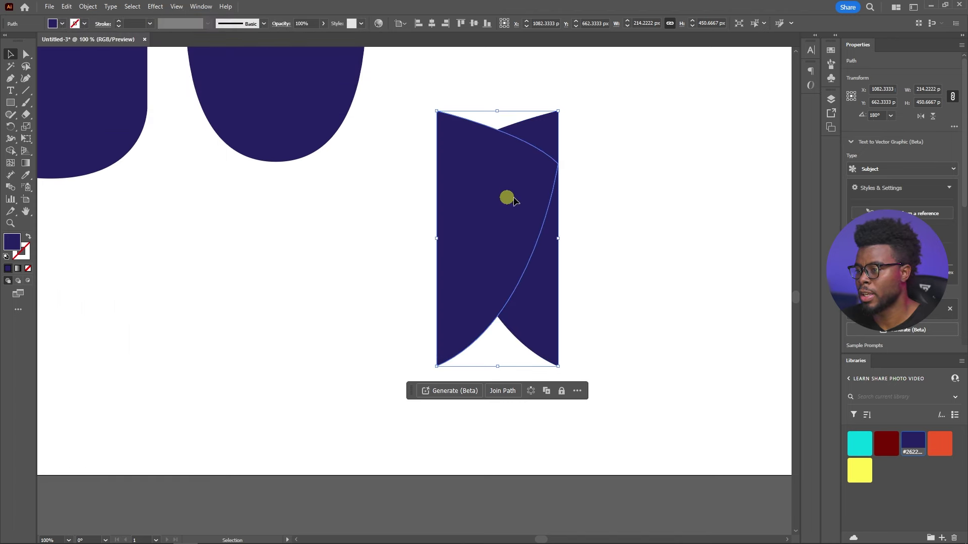
drag(513, 200, 627, 200)
- Join both halves into a single path, dismissing the invalid-objects warning
shift+click(503, 227)
right_click(612, 167)
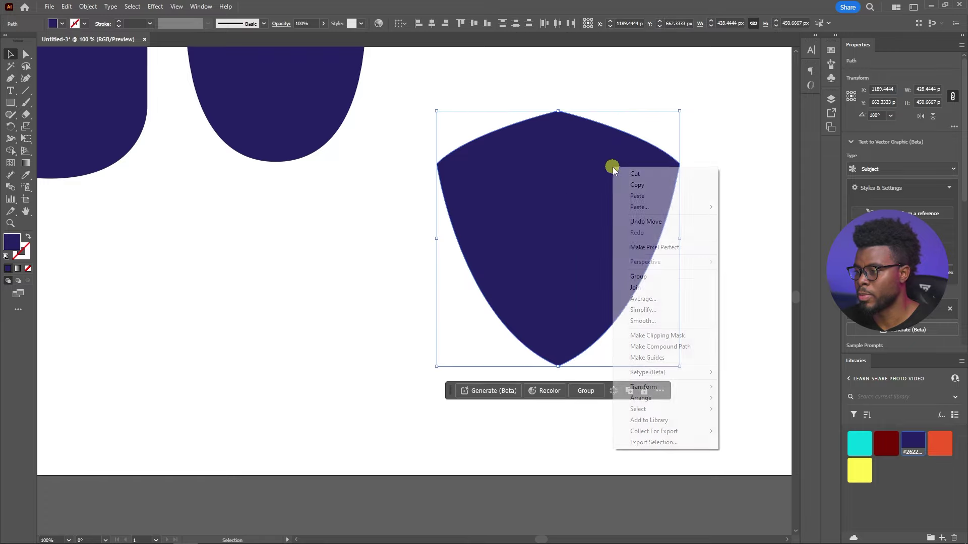
click(632, 287)
right_click(630, 276)
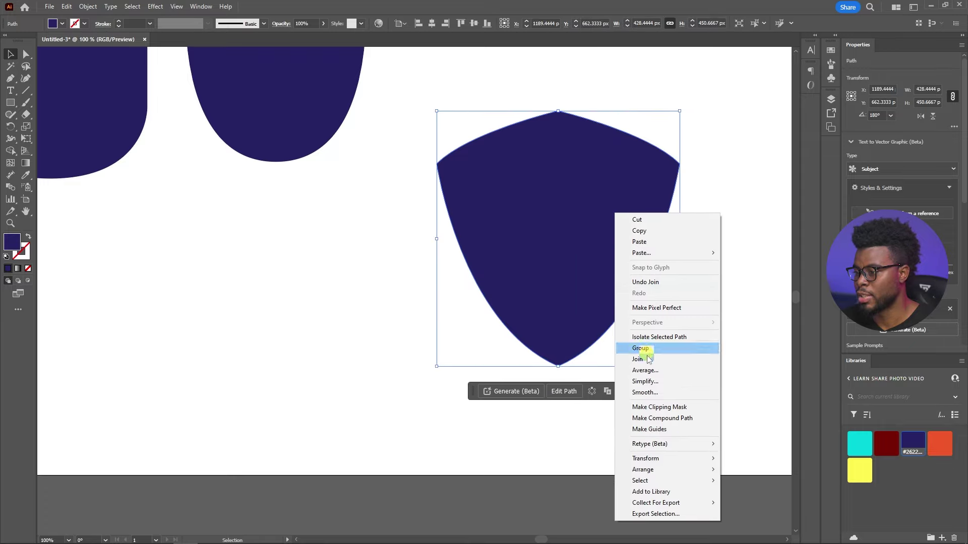
click(636, 359)
click(584, 297)
click(730, 283)
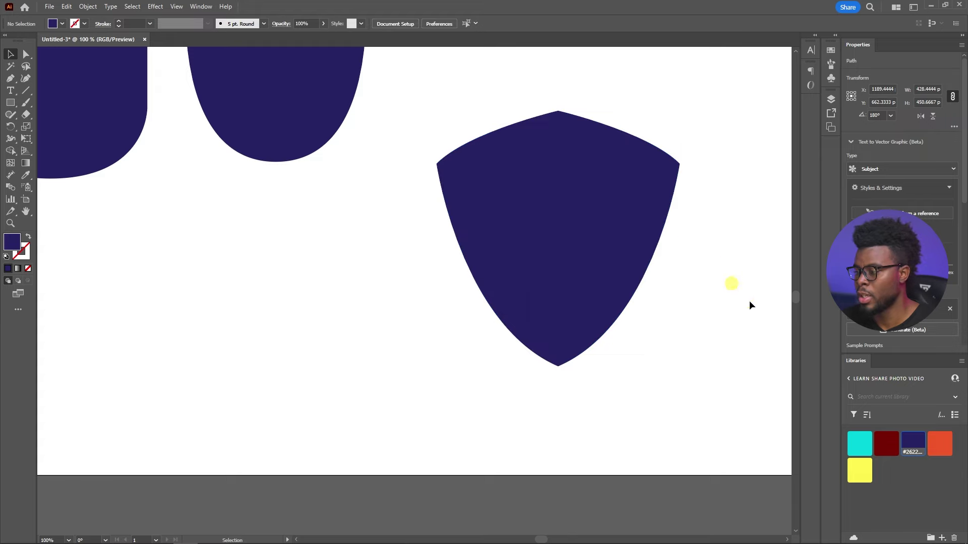
- Fill the merged shield with the orange Libraries swatch
click(611, 225)
click(943, 444)
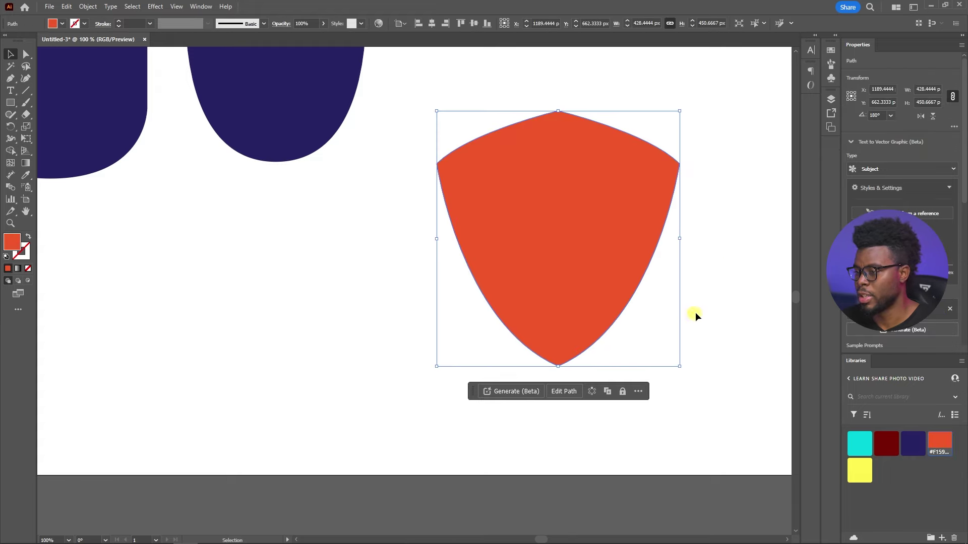
scroll(698, 312, down, 2)
- Rearrange the shields: small navy up, orange up-right, middle navy down-right
click(419, 373)
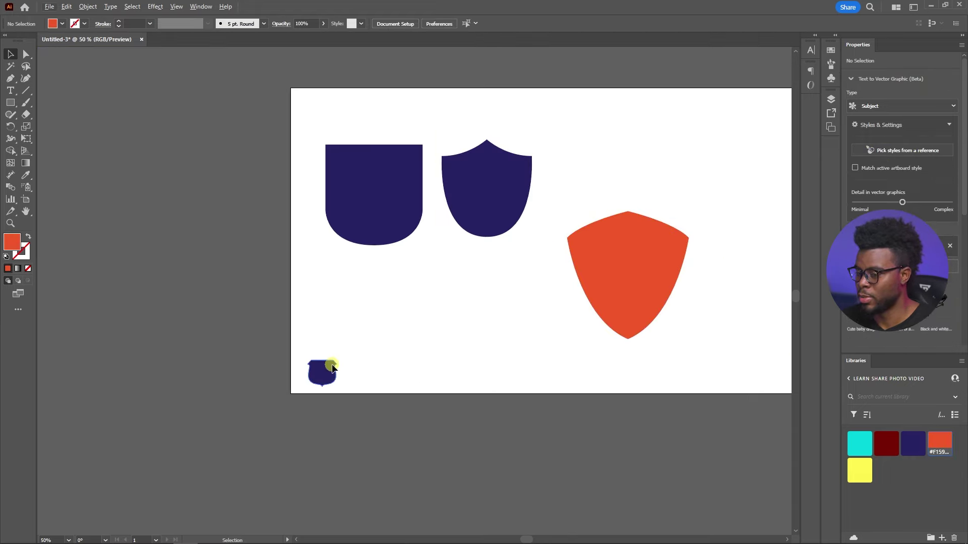
drag(332, 368, 340, 333)
scroll(589, 201, up, 1)
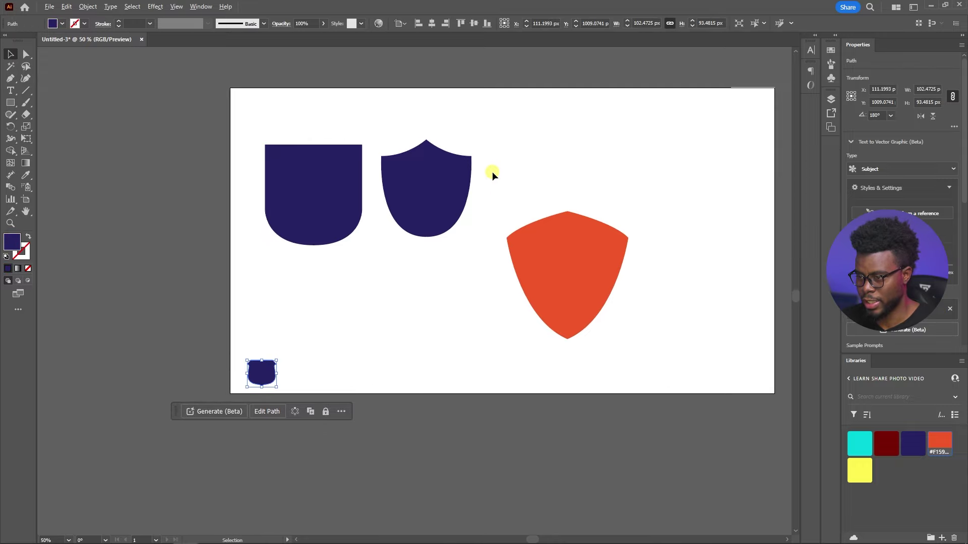
click(419, 154)
click(580, 286)
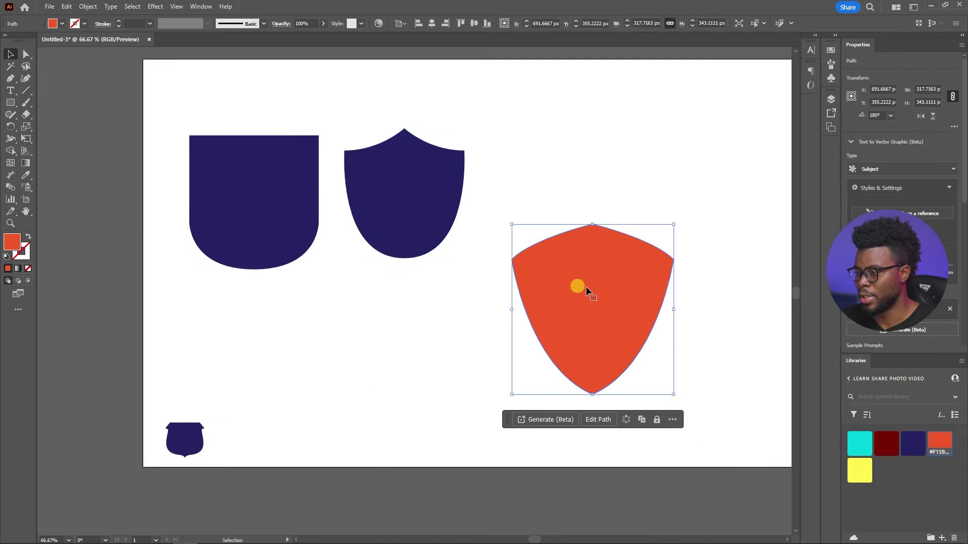
drag(579, 286, 650, 216)
drag(441, 201, 493, 241)
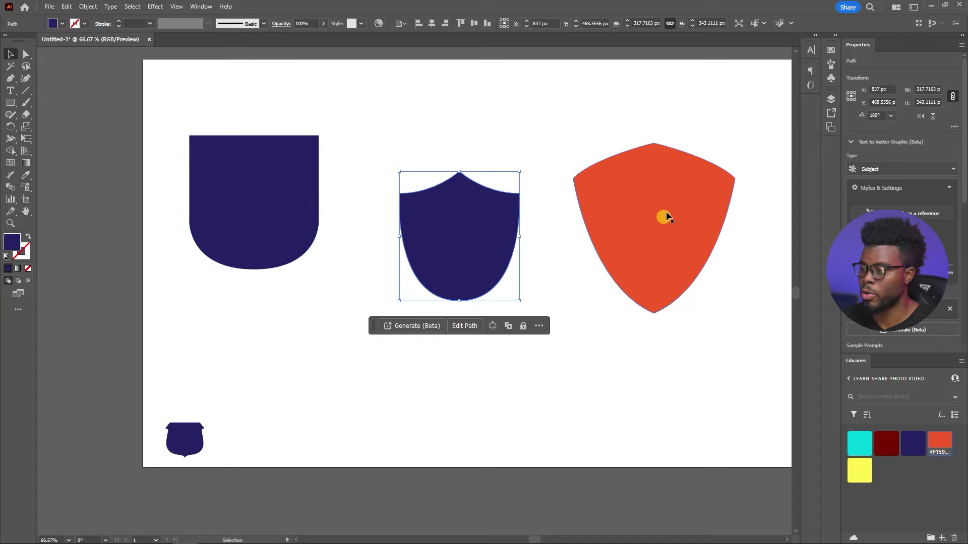
click(277, 95)
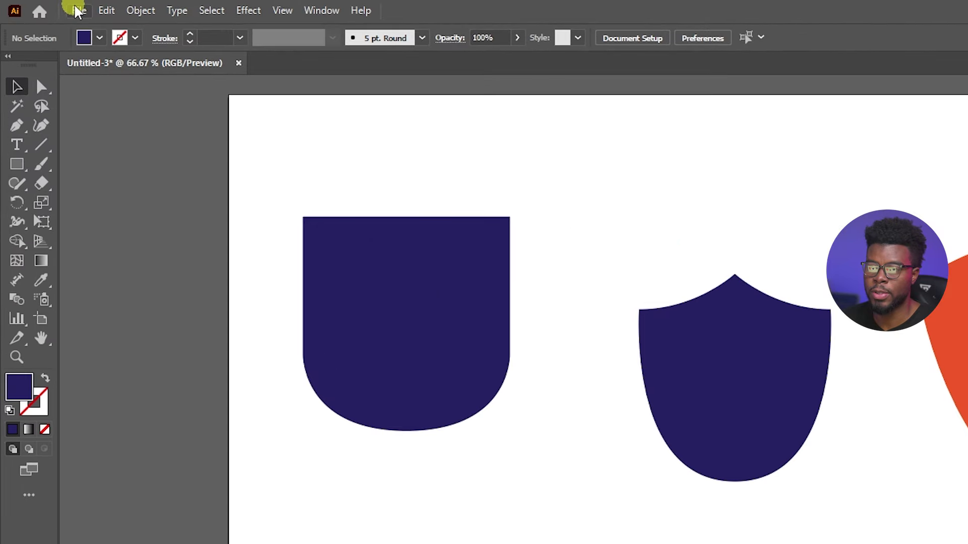
- Open Export for Screens with PNG kept as the format
click(50, 6)
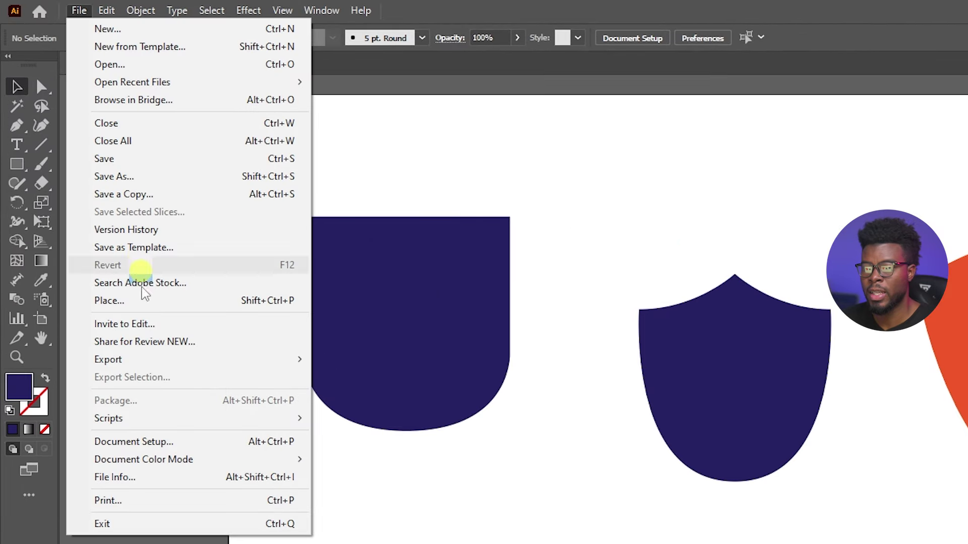
mouse_move(180, 361)
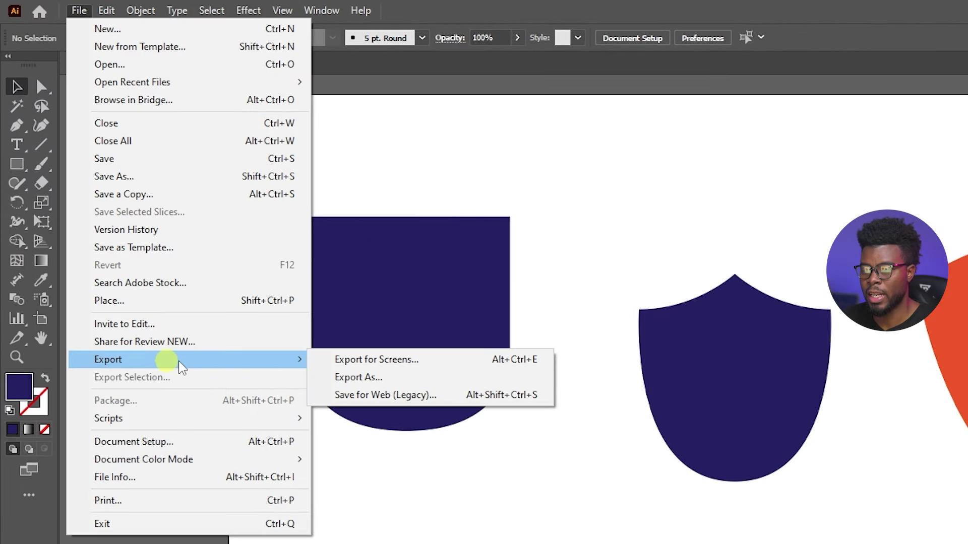
click(402, 359)
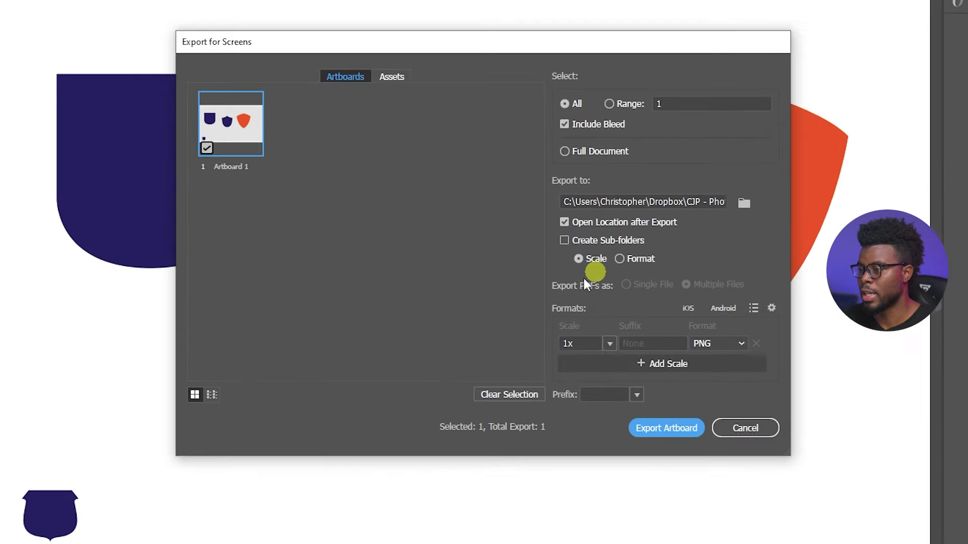
click(745, 348)
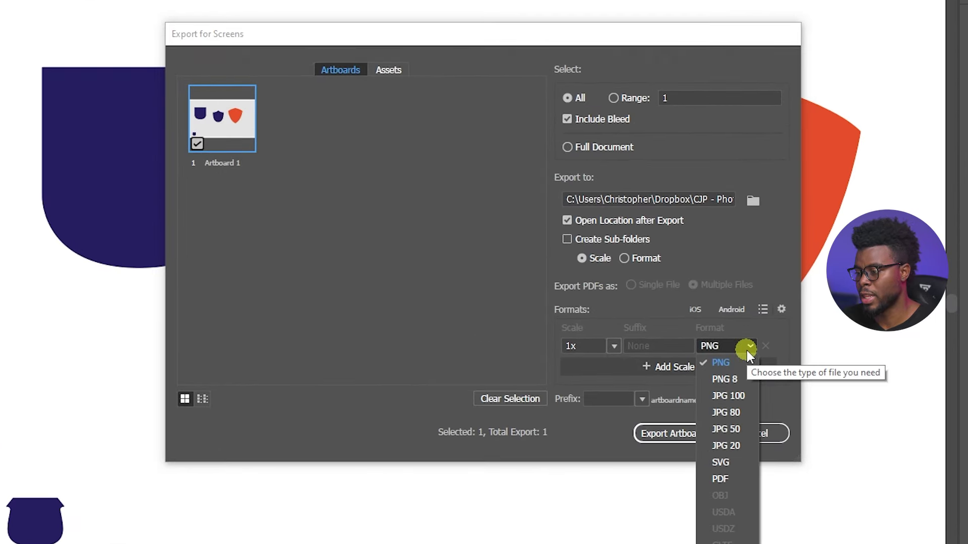
click(737, 347)
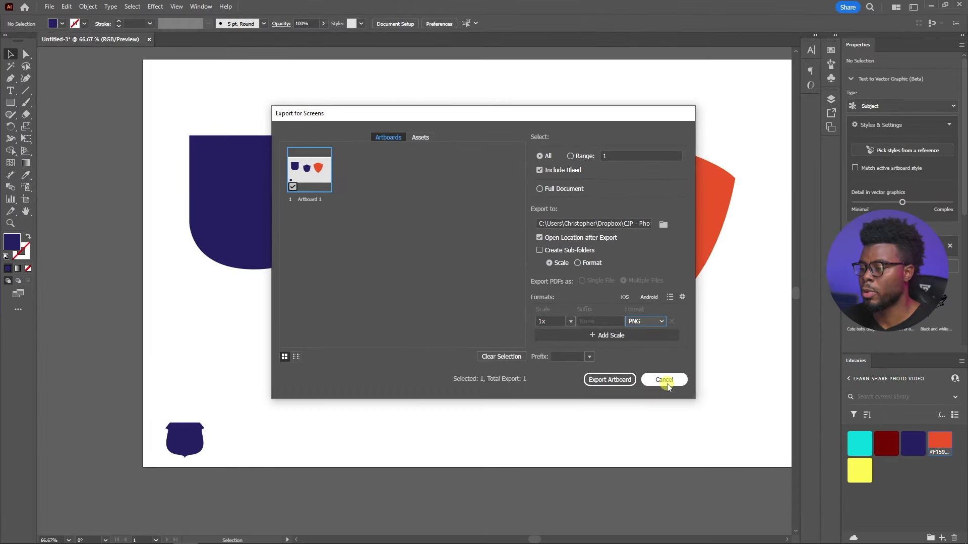
- Cancel the export settings and move the three navy shields off the artboard to the lower left
click(727, 417)
scroll(450, 248, down, 3)
drag(486, 198, 277, 363)
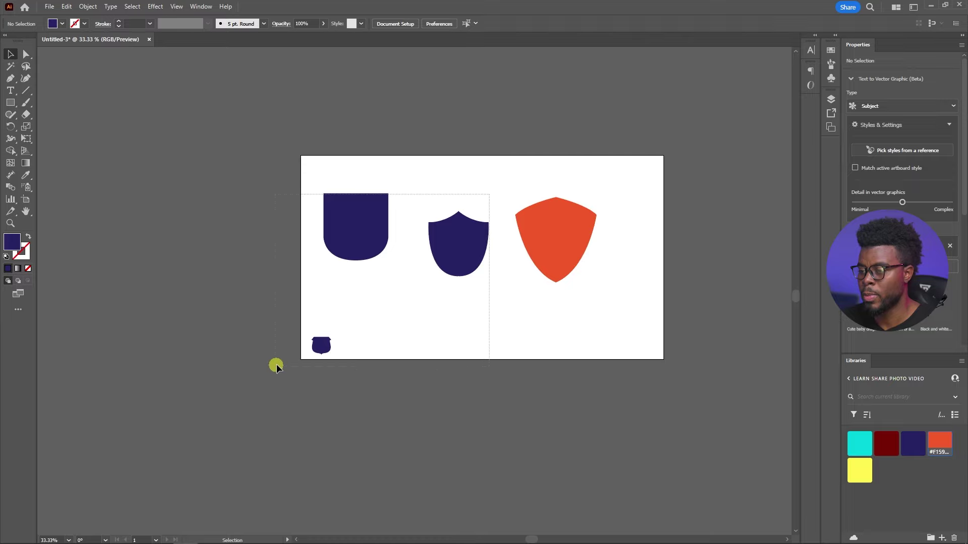
drag(454, 253, 269, 413)
click(529, 315)
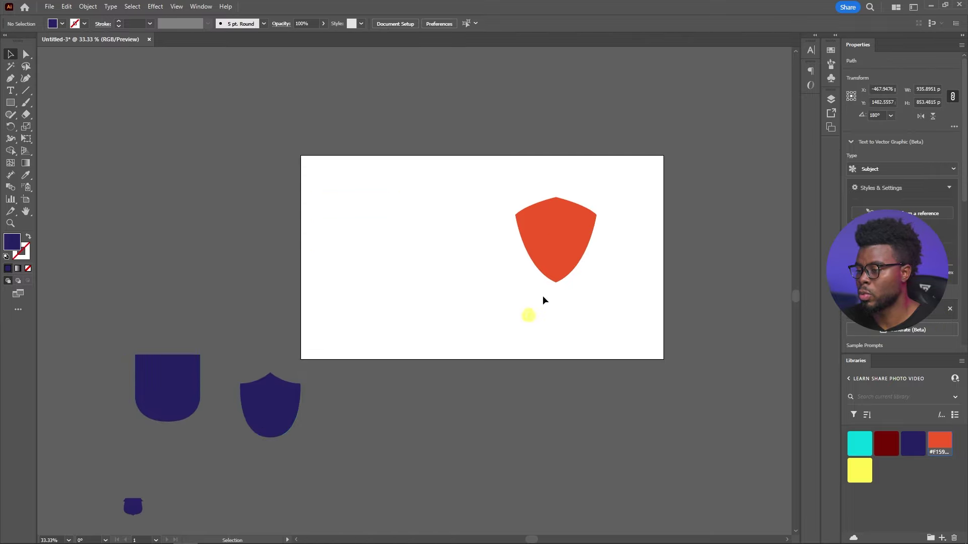
- Move the orange shield to the artboard's centre and enlarge it about its centre
click(556, 229)
drag(556, 228, 548, 174)
click(561, 220)
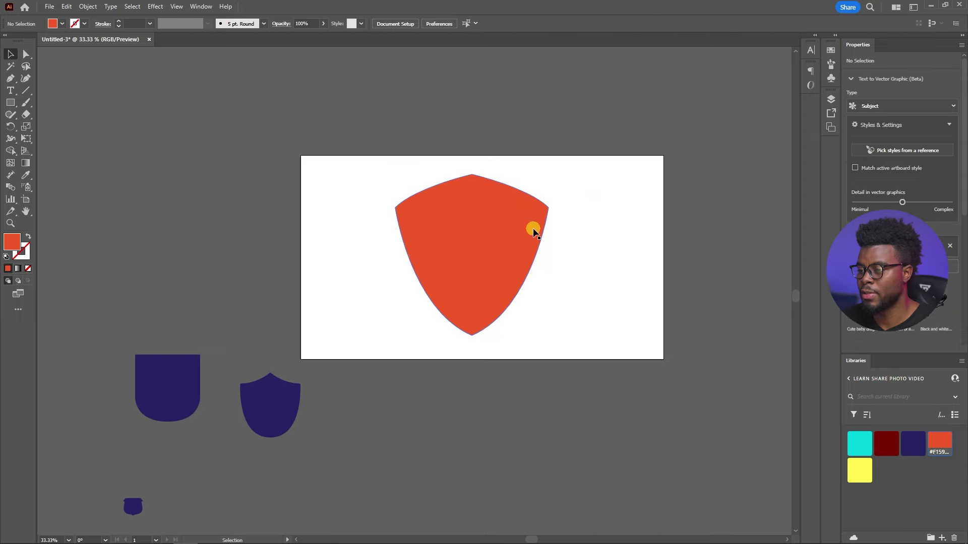
scroll(494, 159, up, 2)
- Reshape the curve at the orange shield's top point, then dismiss the alert from an attempted path cut
key(shift+c)
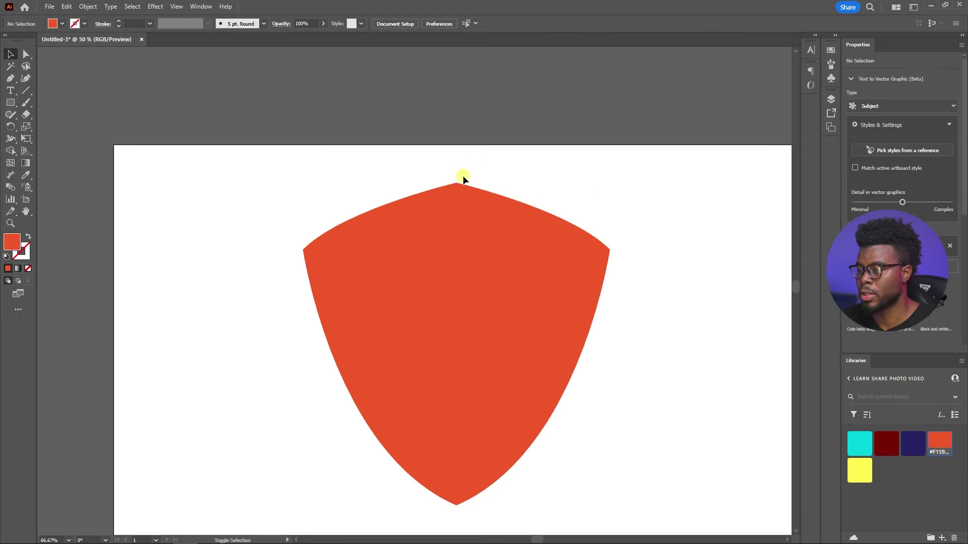
drag(455, 185, 400, 192)
key(c)
click(434, 166)
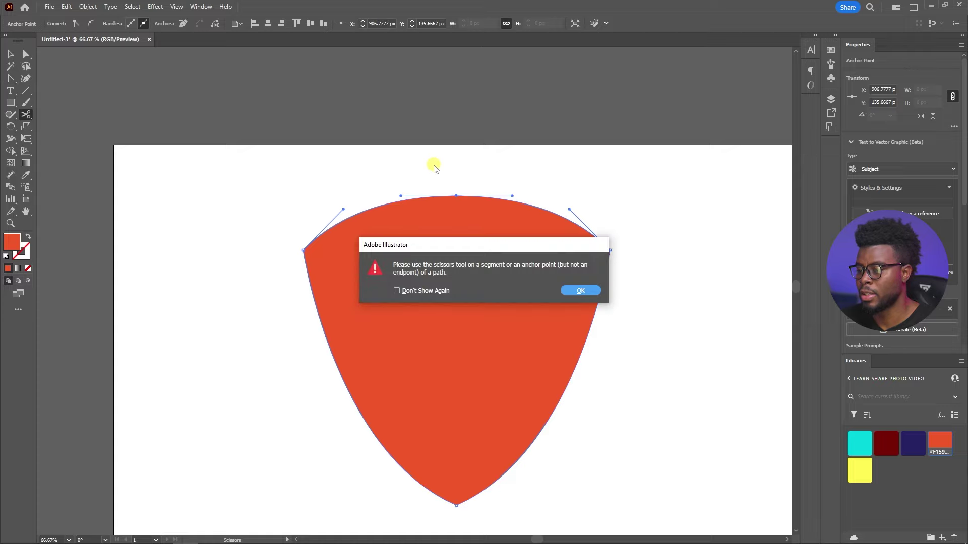
click(581, 291)
scroll(650, 240, down, 2)
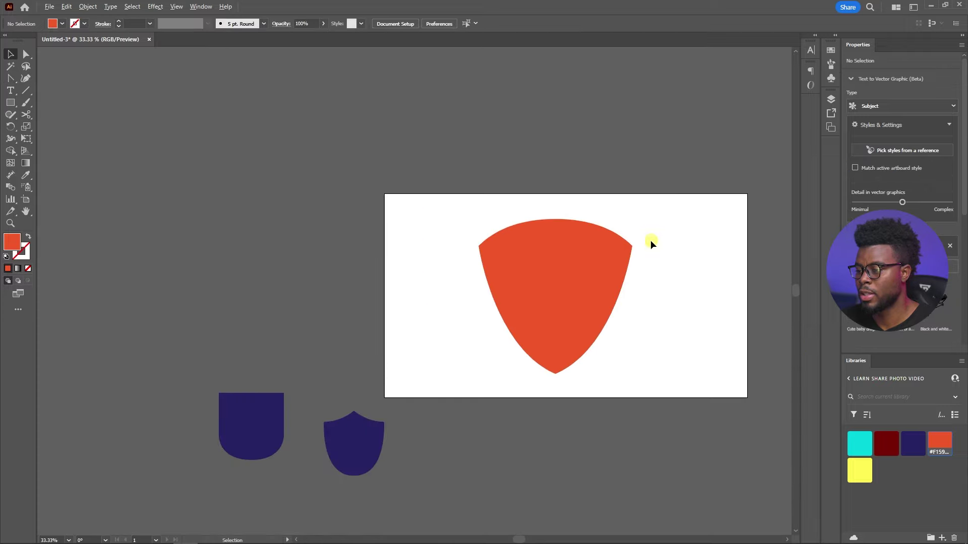
- Deselect the shield path and return to the Selection tool, adjusting the view
key(a)
click(650, 240)
key(v)
scroll(628, 222, right, 2)
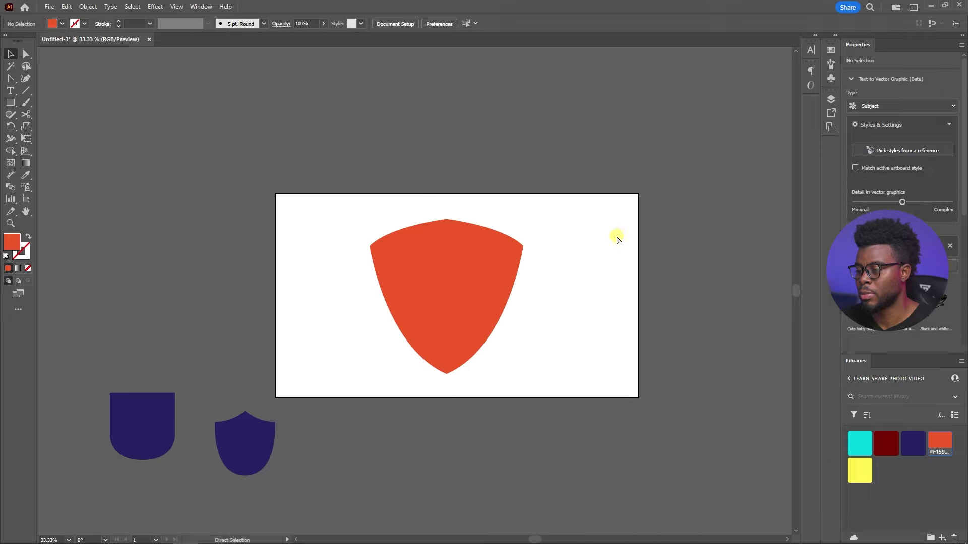
scroll(615, 234, up, 1)
scroll(441, 295, up, 1)
scroll(441, 295, down, 1)
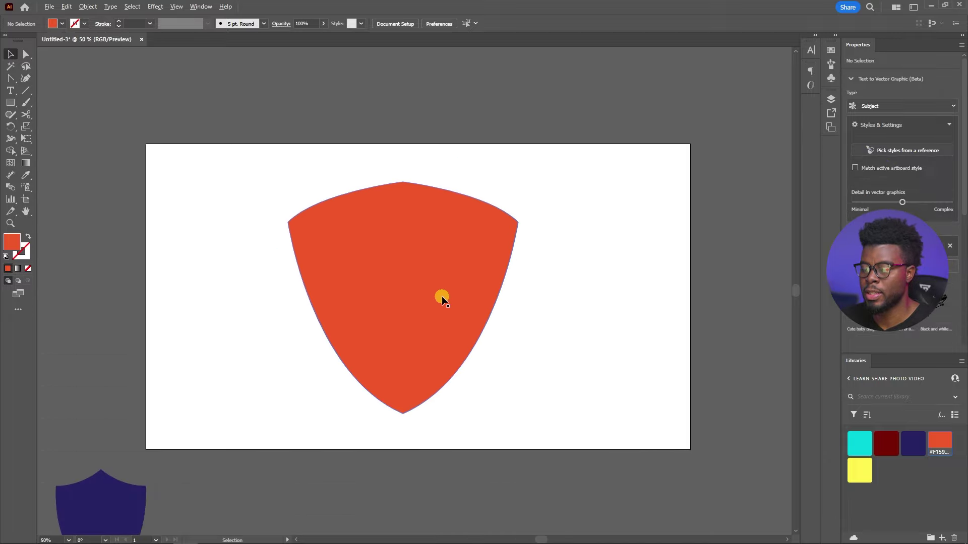
click(49, 6)
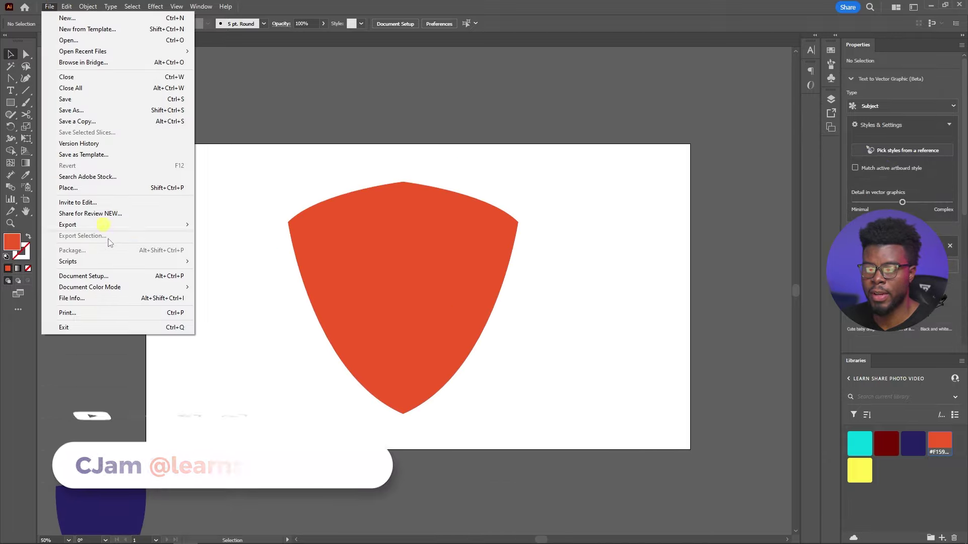
mouse_move(143, 224)
click(247, 224)
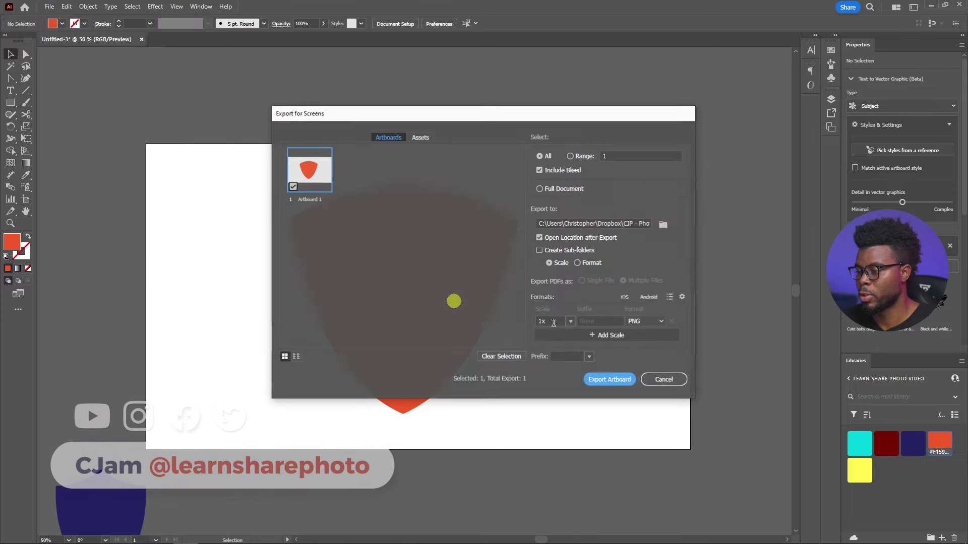
click(659, 380)
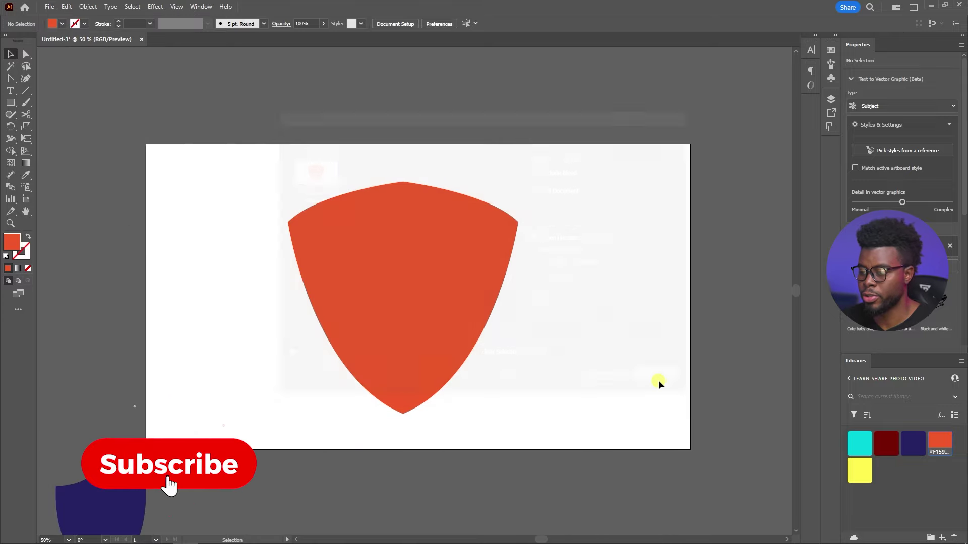